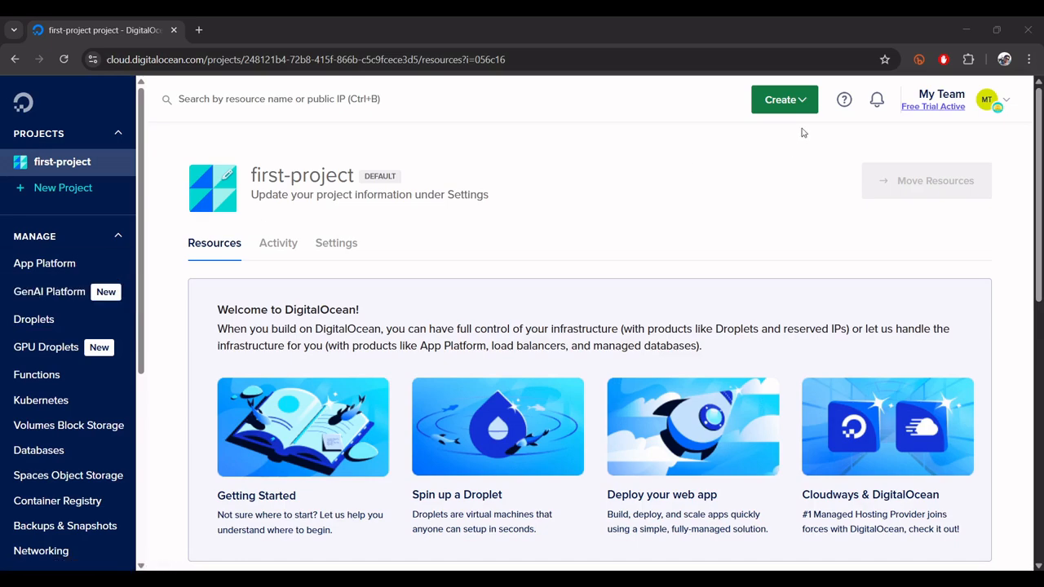
- Start creating a new Droplet and set its region to Bangalore
left_click(799, 100)
left_click(761, 147)
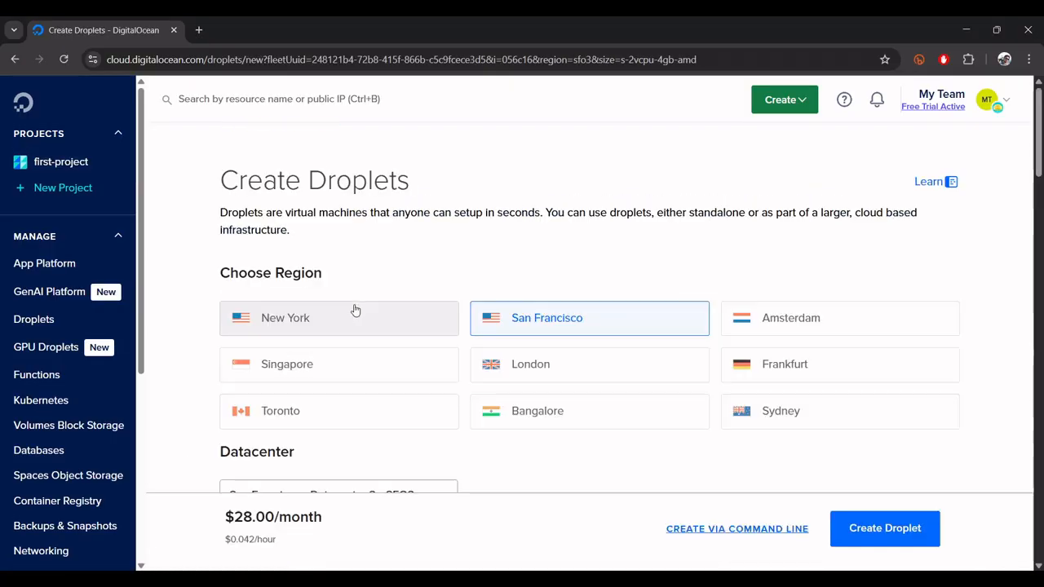
left_click(527, 419)
- Choose the Regular SSD CPU option and the $6/month plan with 1 GB memory and 1 CPU for the Droplet
scroll(196, 307, "down", 5)
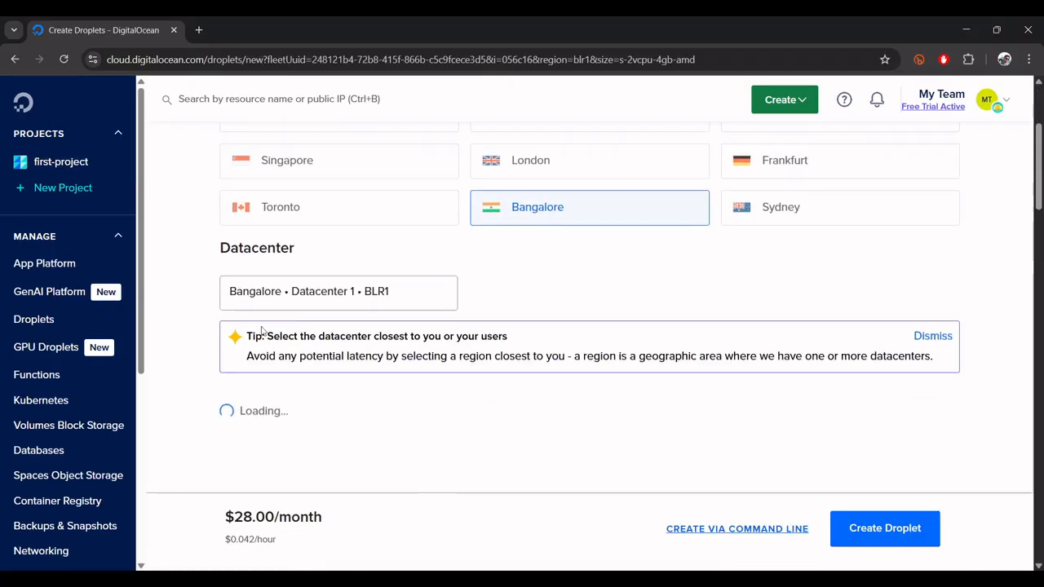
scroll(197, 307, "down", 5)
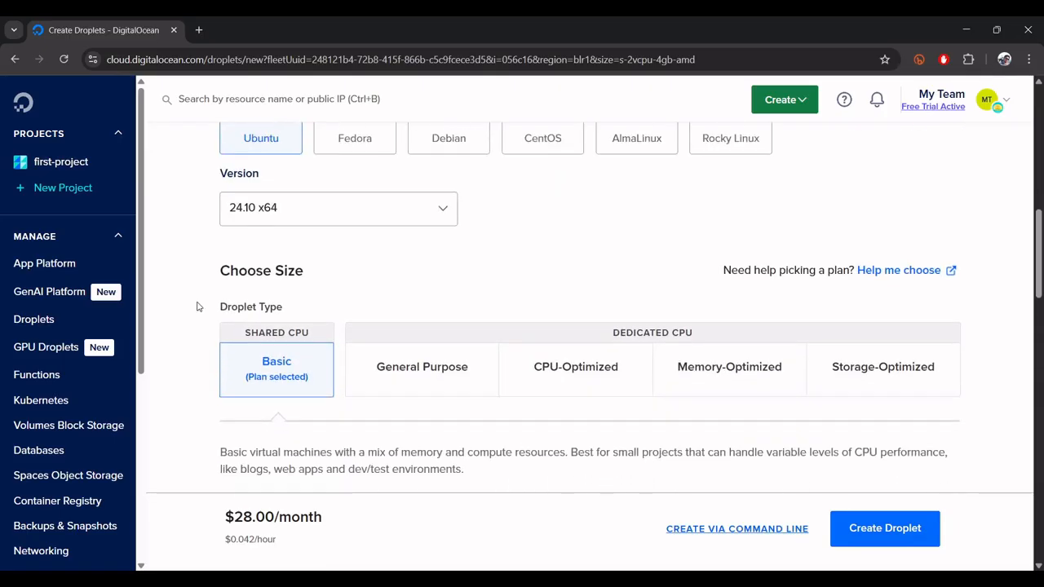
scroll(239, 405, "down", 2)
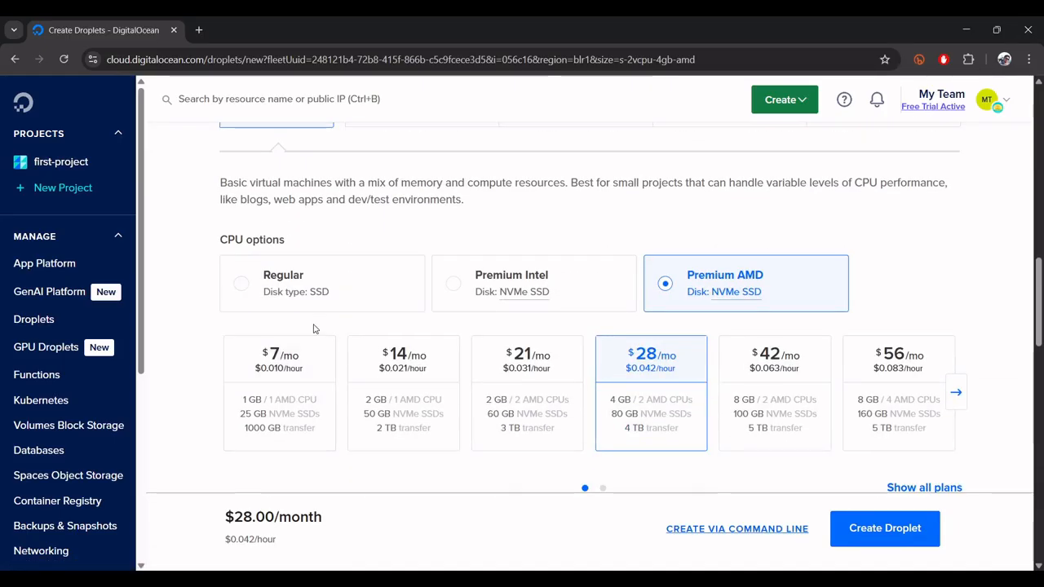
left_click(325, 295)
left_click(226, 392)
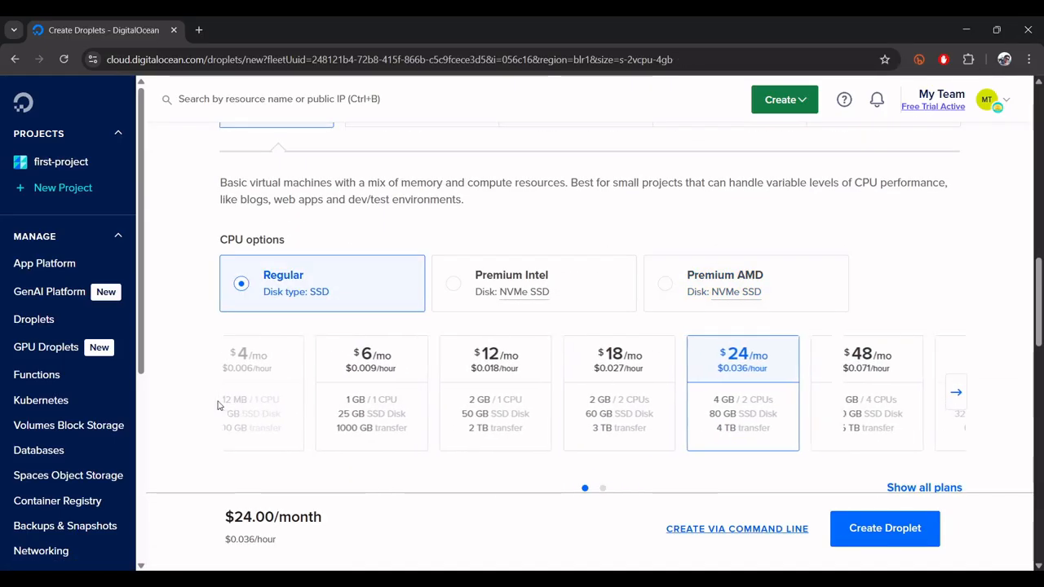
left_click(391, 383)
- Create the Droplet with SSH key authentication, using the existing key named first key
scroll(393, 386, "down", 5)
scroll(393, 386, "down", 4)
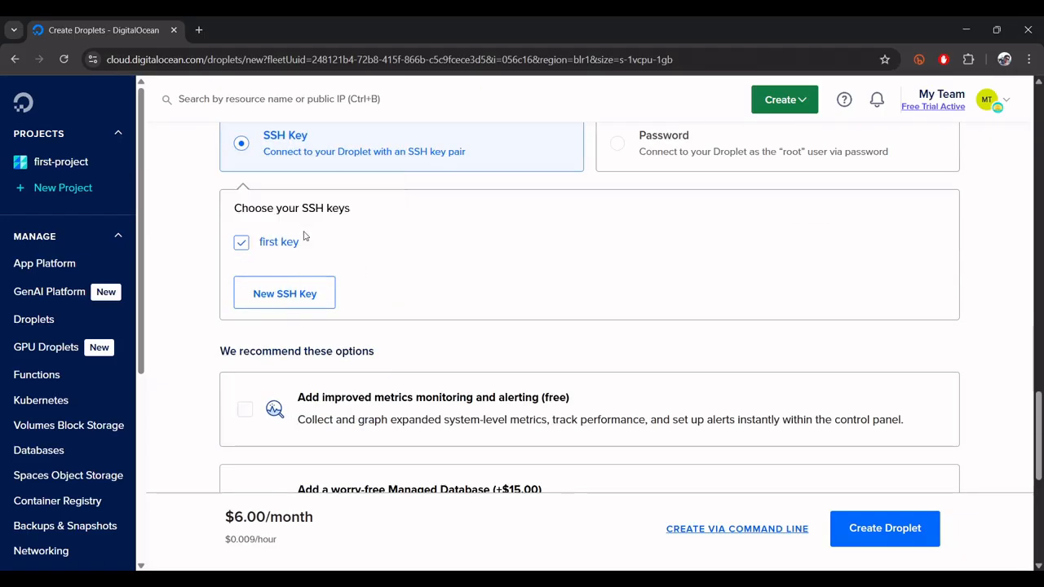
mouse_move(275, 249)
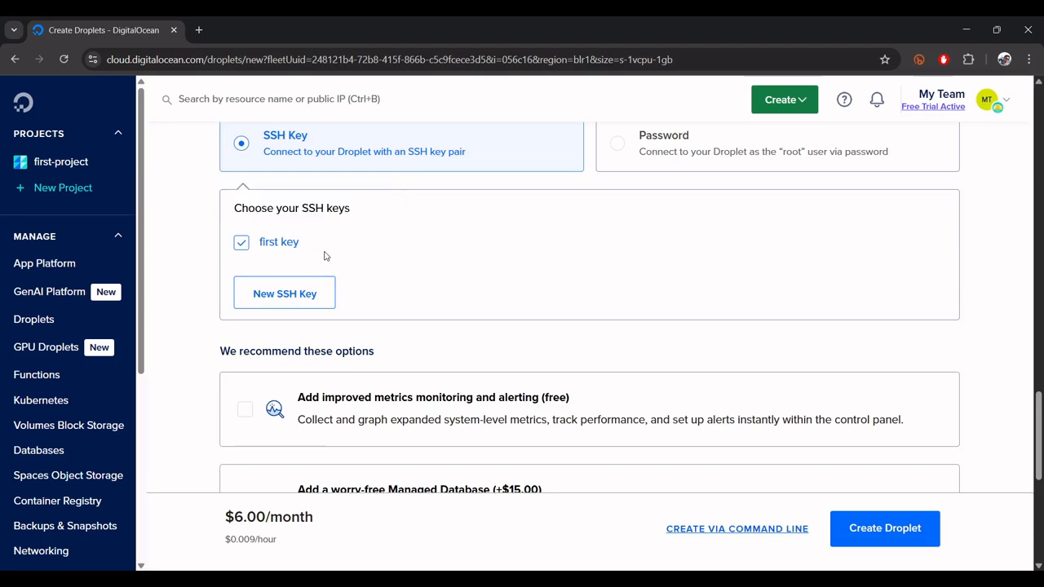
left_click(888, 518)
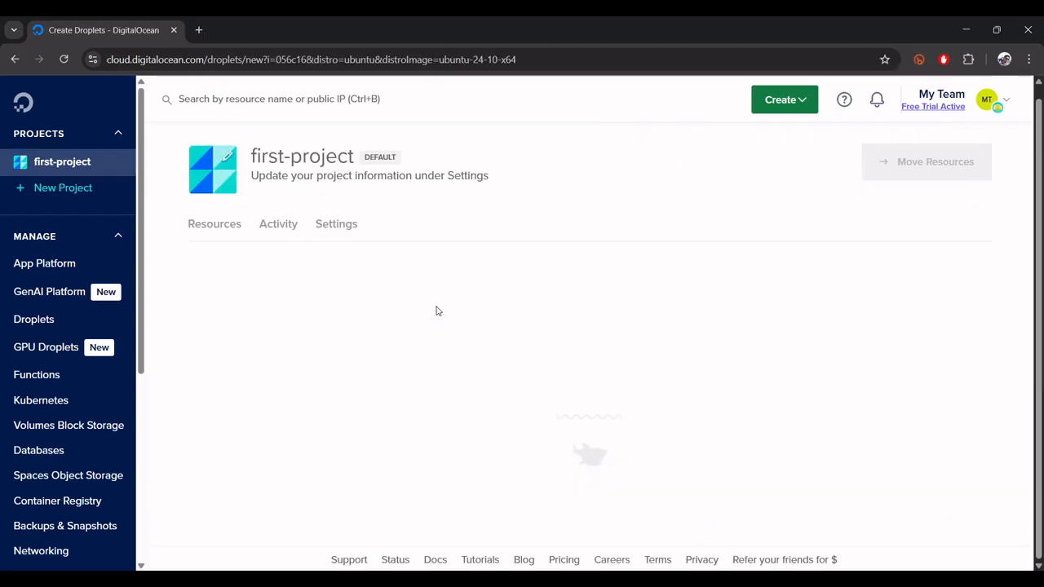
- Switch to PuTTY and load the saved session first-key
key("super")
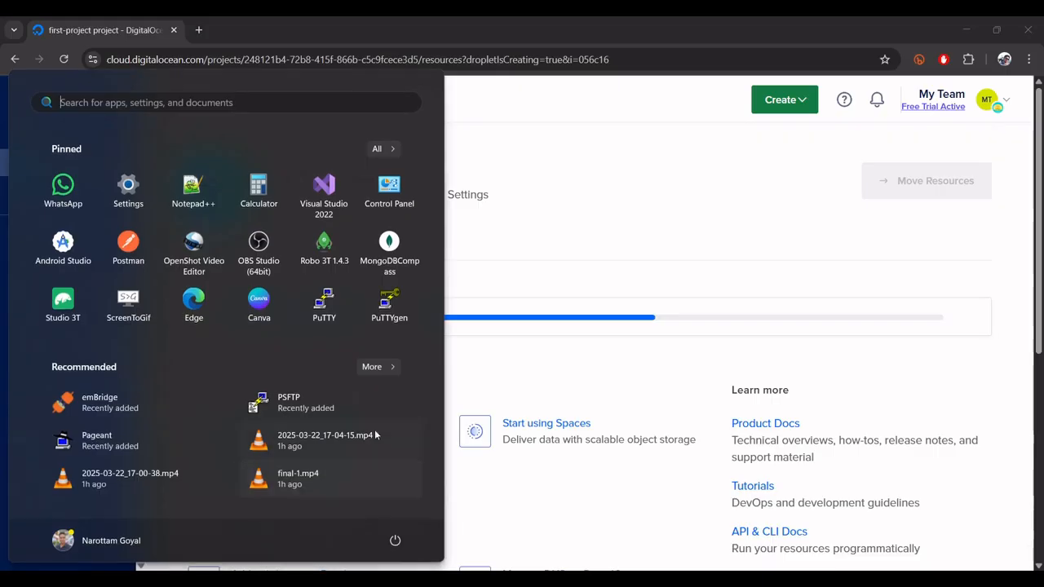
left_click(326, 303)
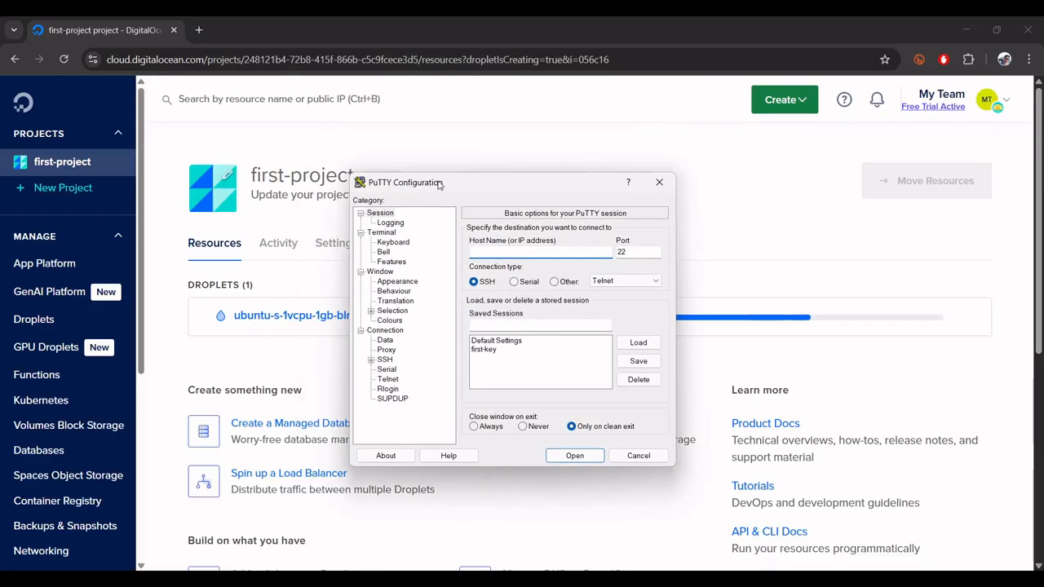
left_click(499, 350)
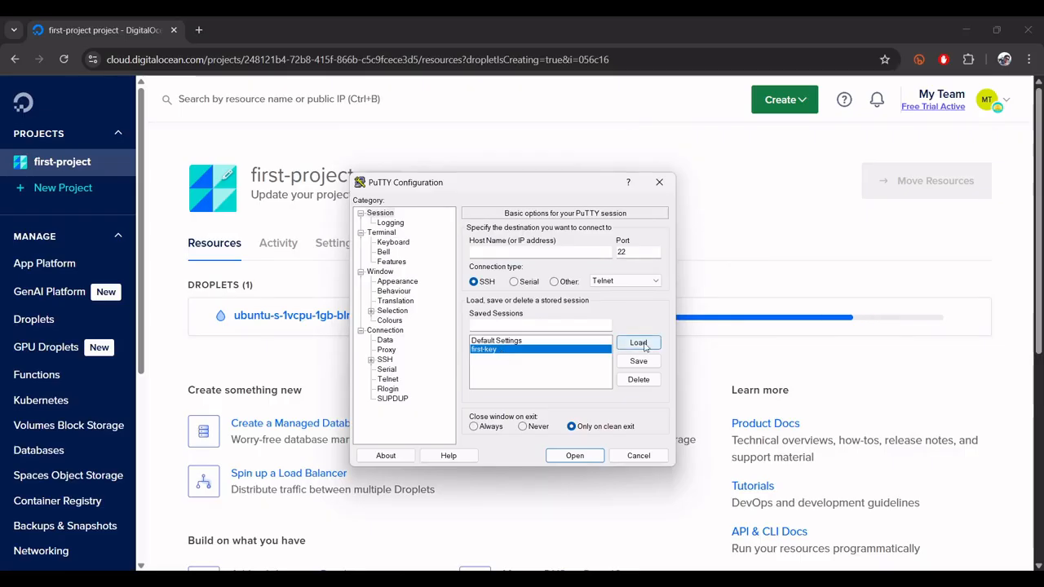
left_click(638, 344)
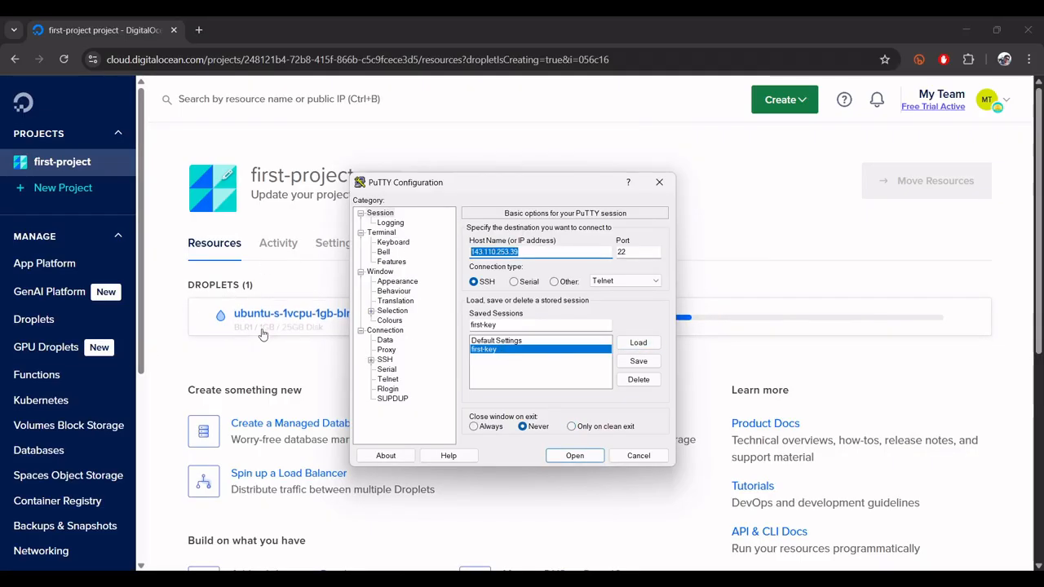
- Check which private key file is set in the session's SSH authentication credentials
left_click(370, 361)
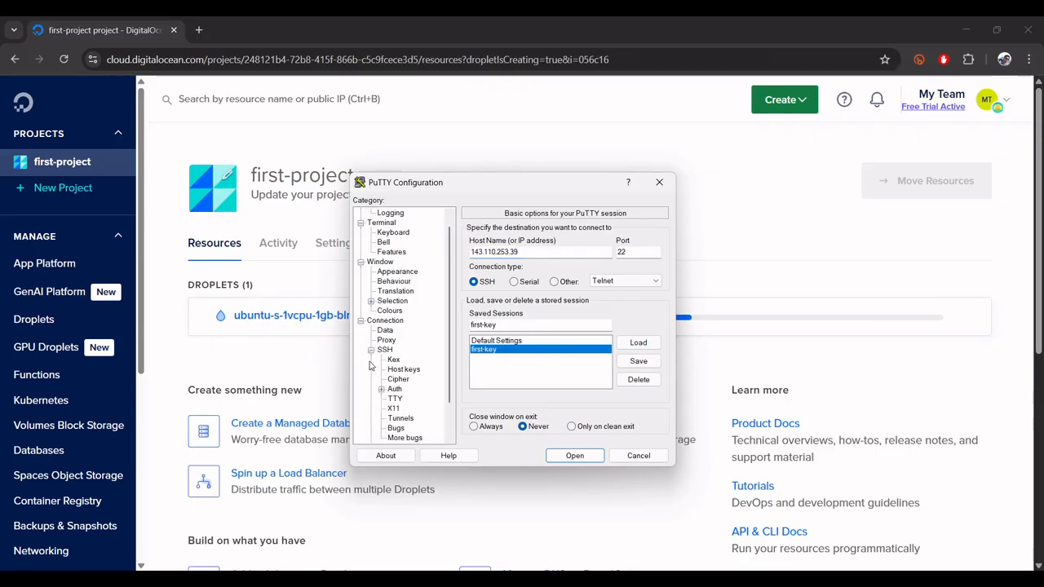
left_click(395, 390)
left_click(381, 390)
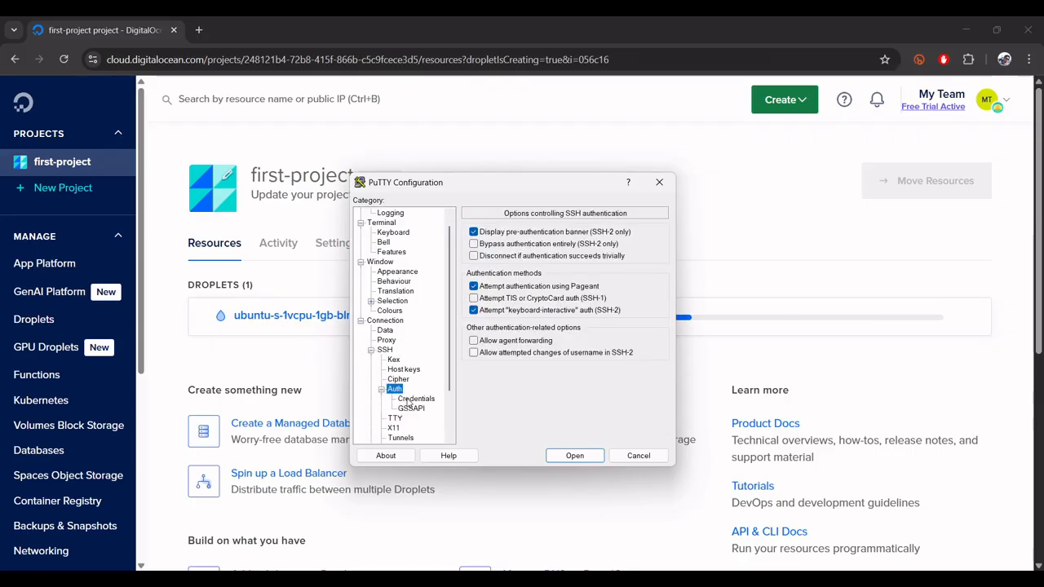
left_click(412, 399)
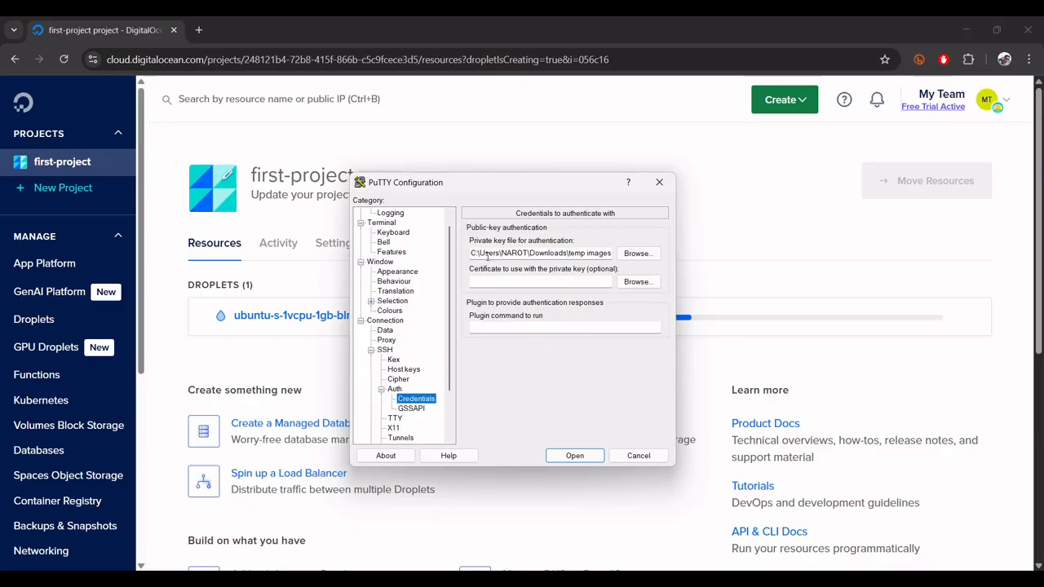
left_click_drag(487, 255, 569, 258)
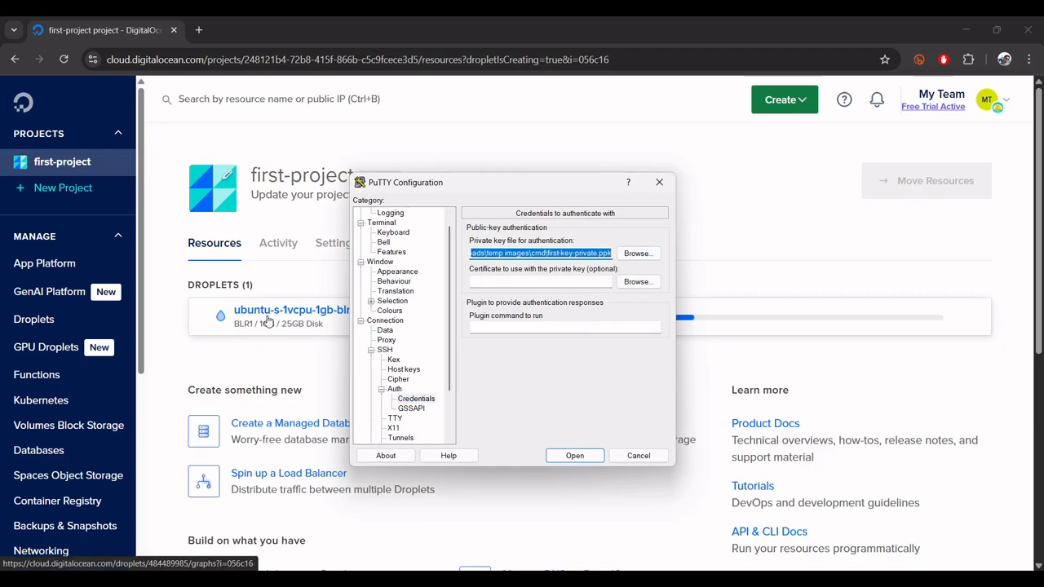
- Copy the IPv4 address from the new Droplet's details page and return to the PuTTY configuration
left_click(285, 375)
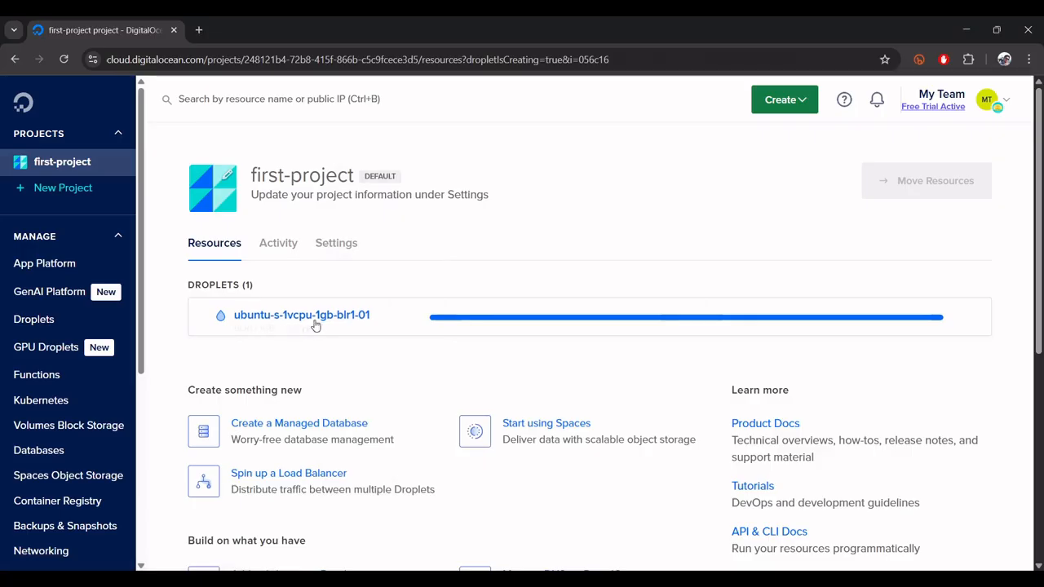
left_click(310, 317)
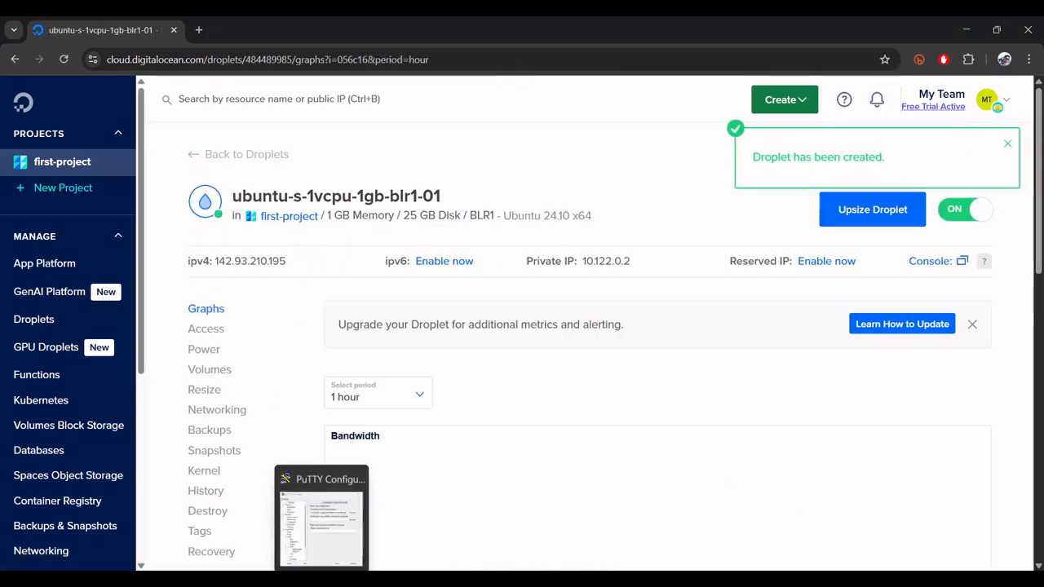
left_click(324, 522)
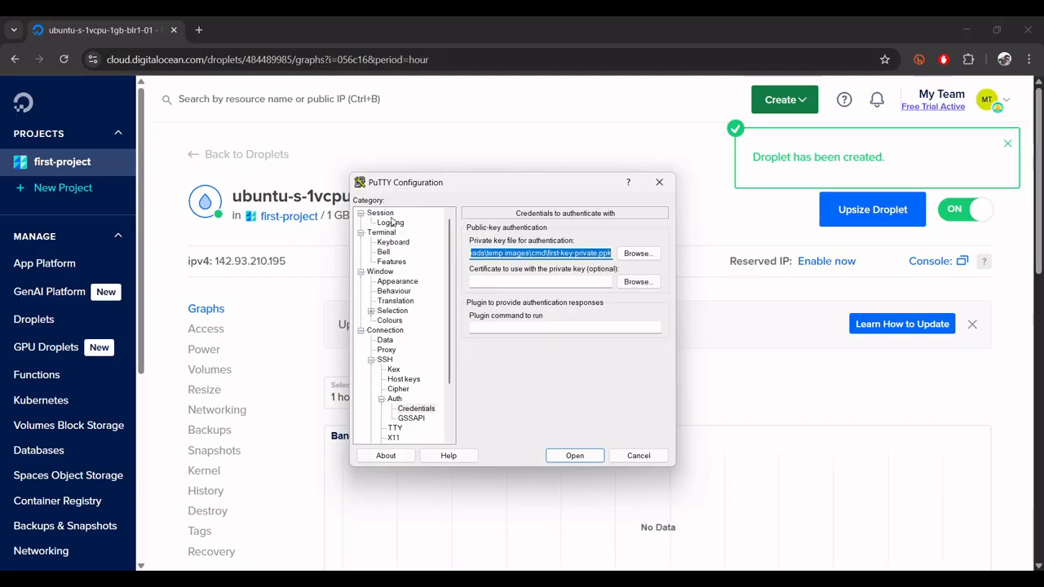
- Connect the PuTTY session to host 142.93.210.195 and accept the server's host key
left_click(381, 213)
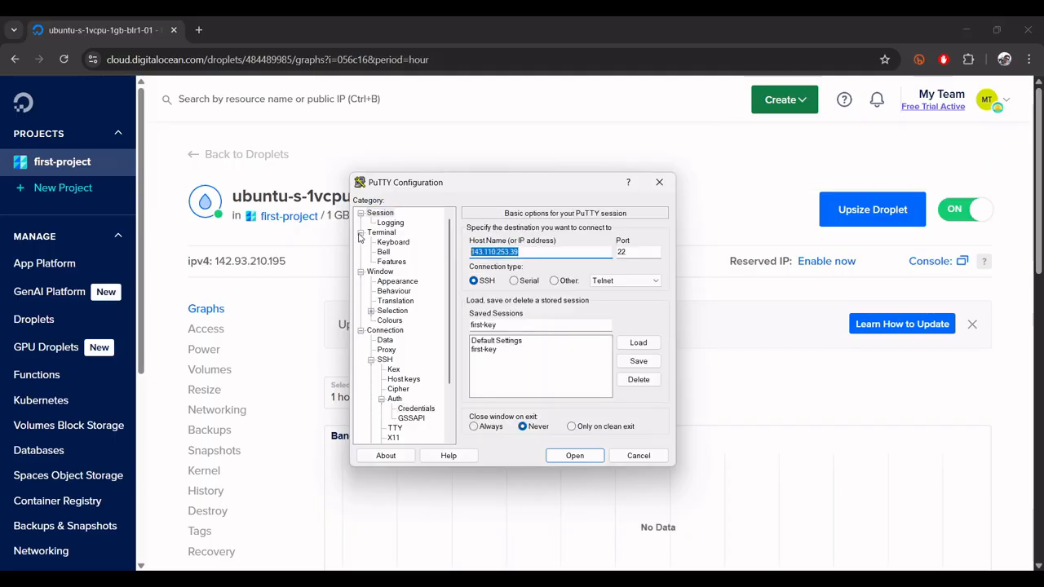
type("142.93.210.195")
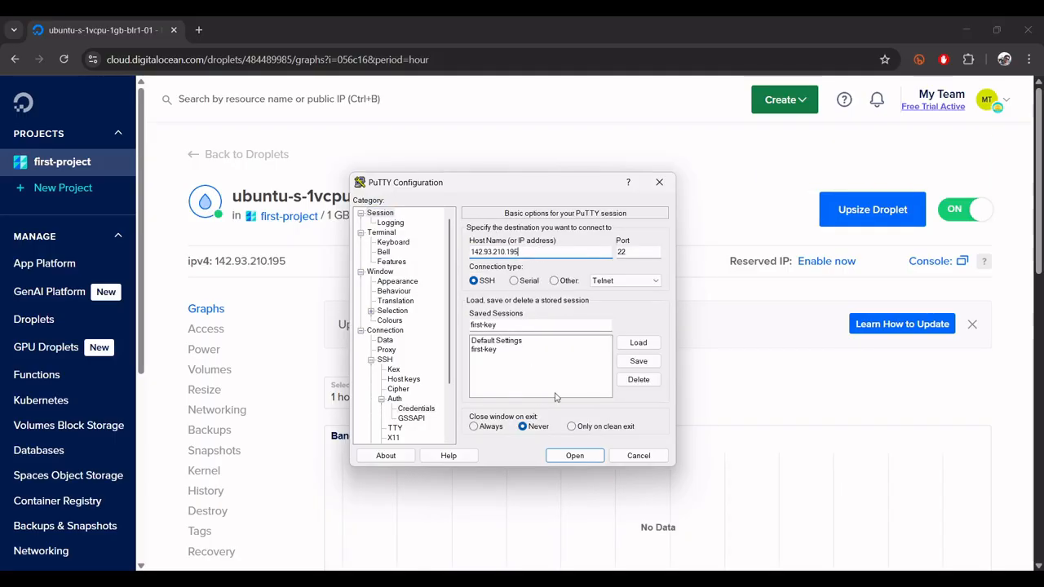
left_click(560, 453)
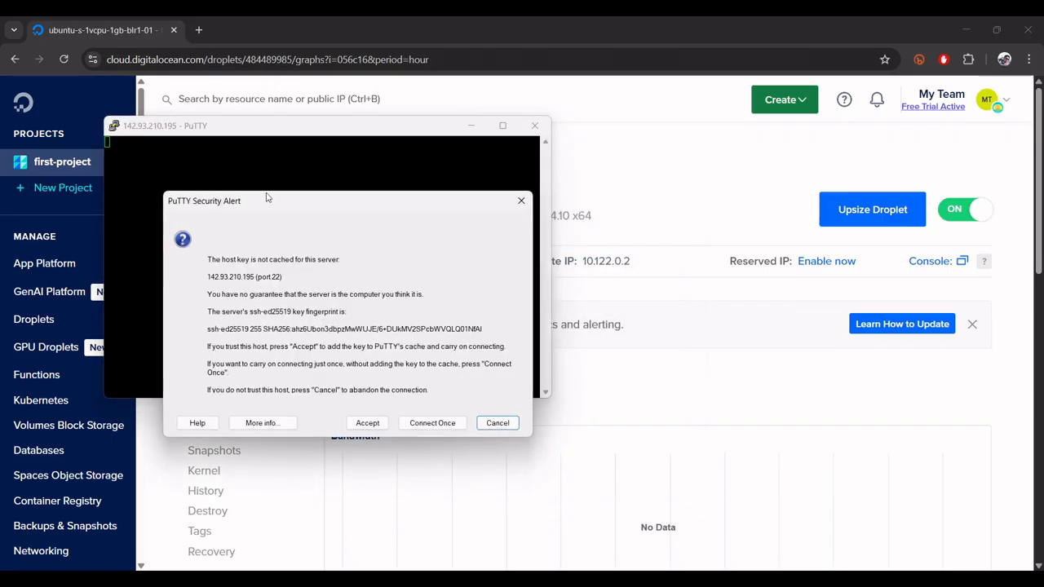
left_click(347, 423)
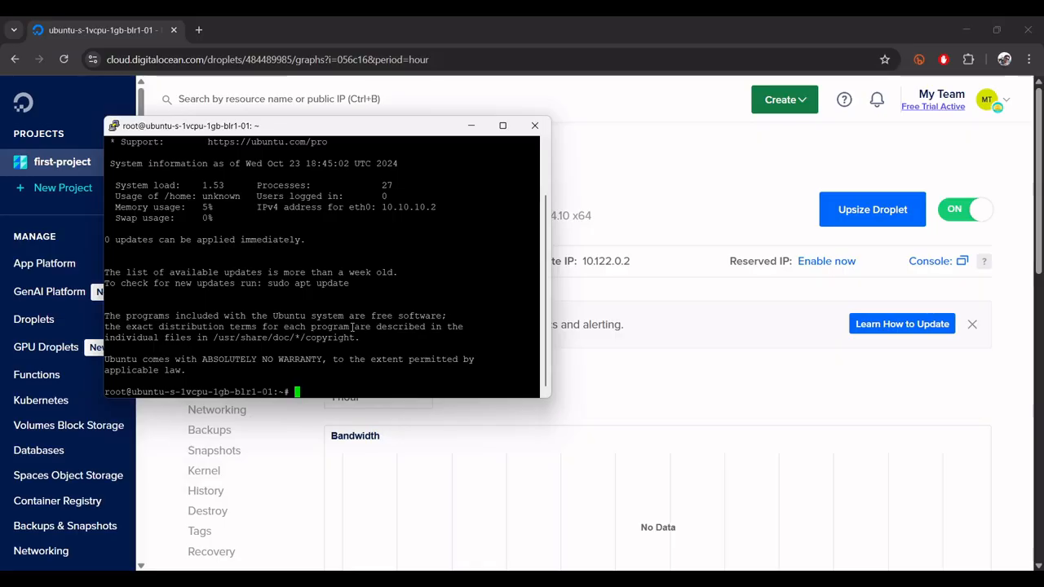
type("sgffd")
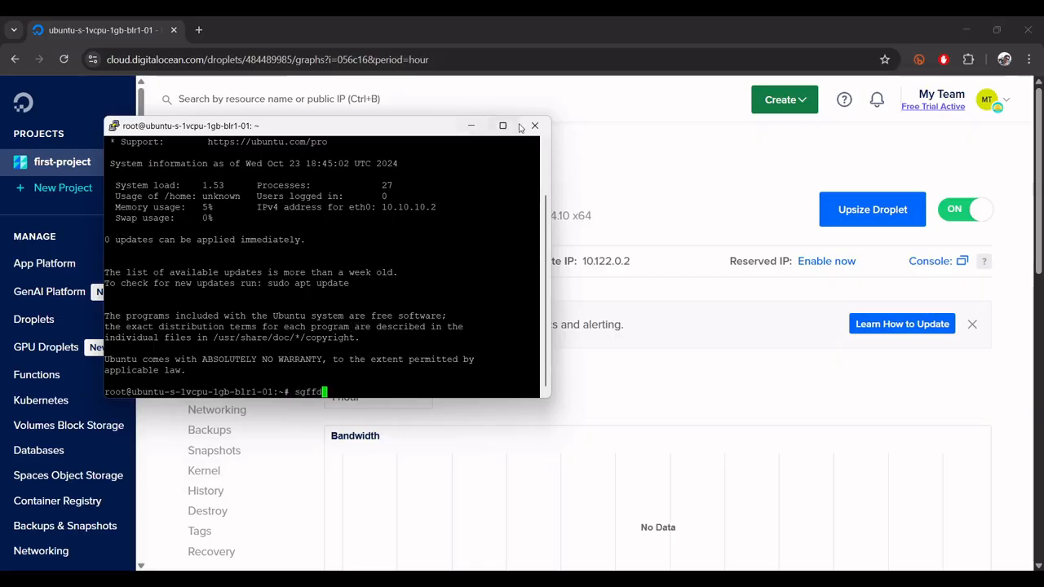
key("BackSpace")
key("BackSpace")
key("BackSpace")
key("BackSpace")
key("BackSpace")
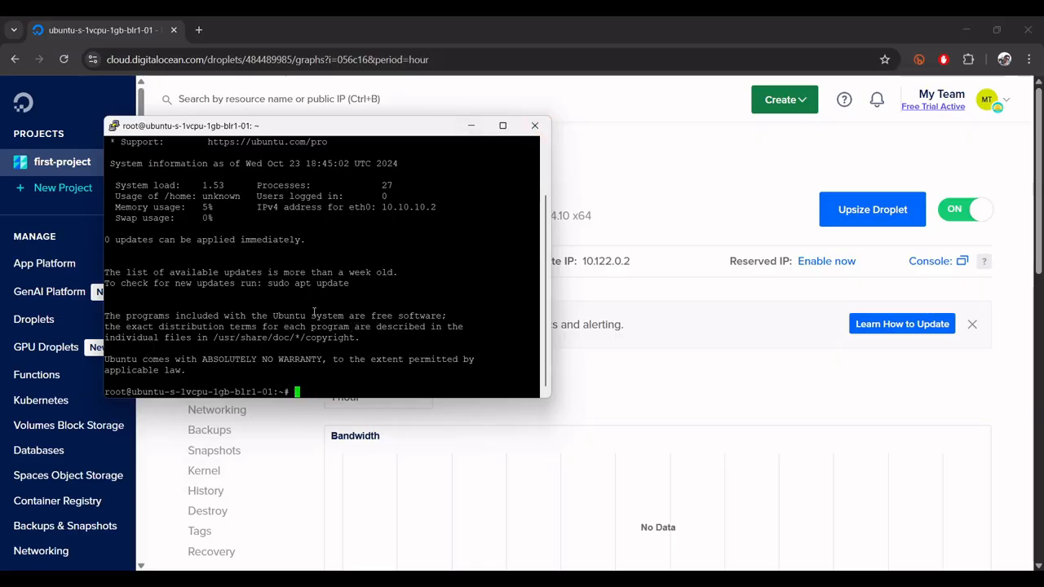
- End the SSH session with the exit command and close the terminal window
type("exit")
key("Return")
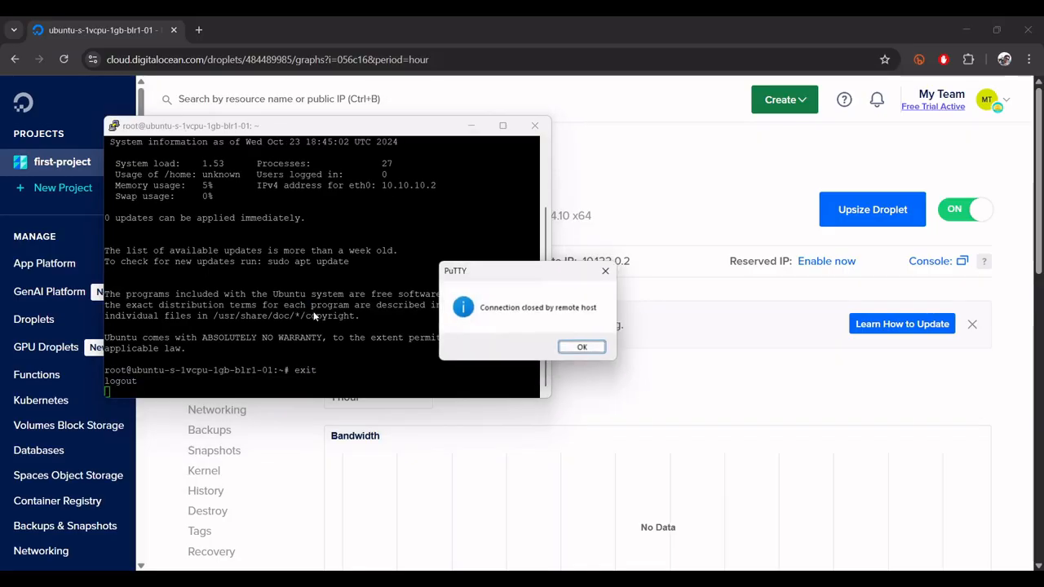
left_click(580, 348)
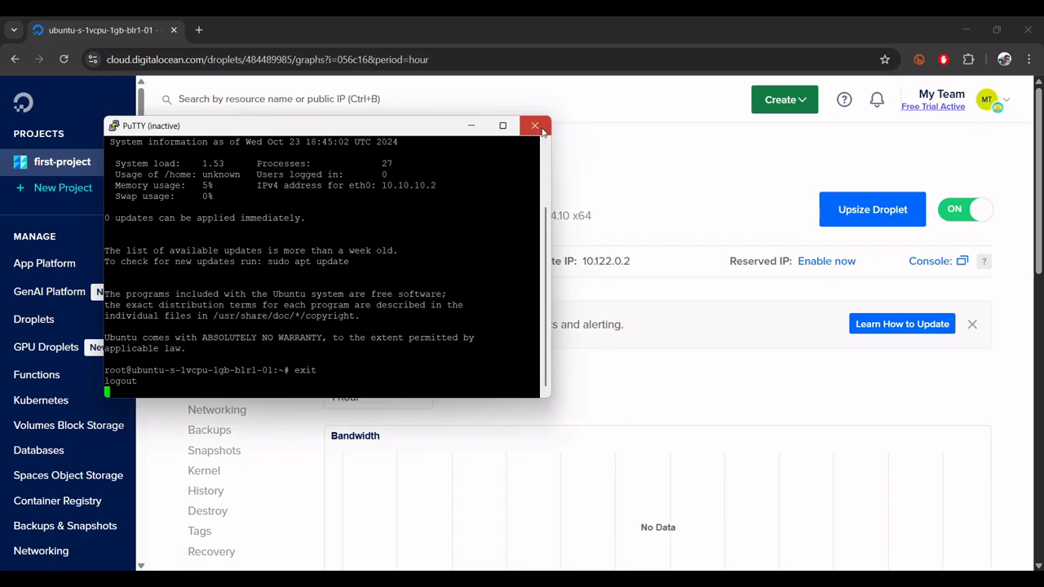
left_click(535, 125)
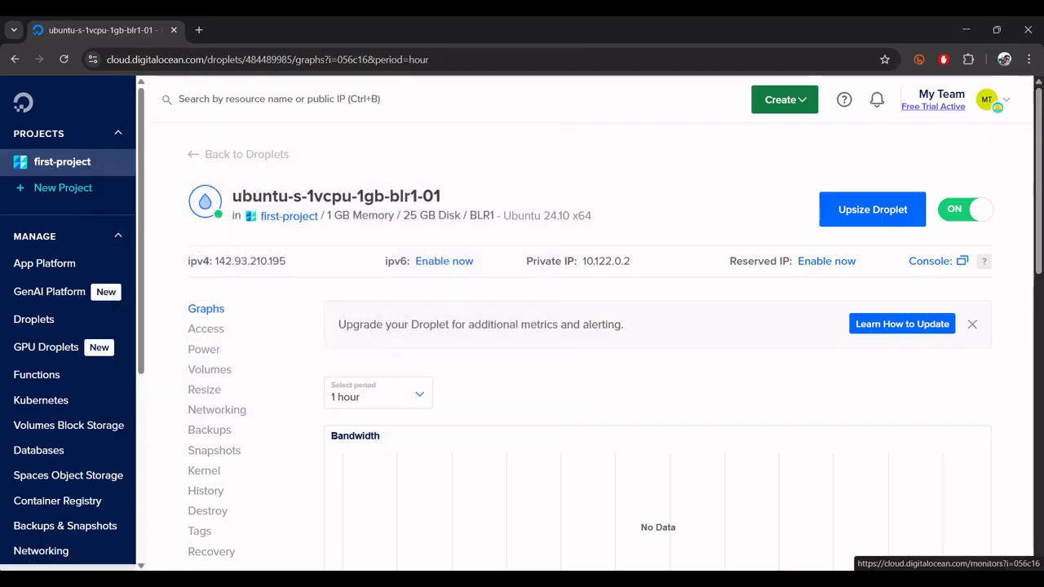
- Switch to PuTTYgen and generate an EdDSA key pair with the Ed25519 (255 bits) curve
key("super")
left_click(390, 304)
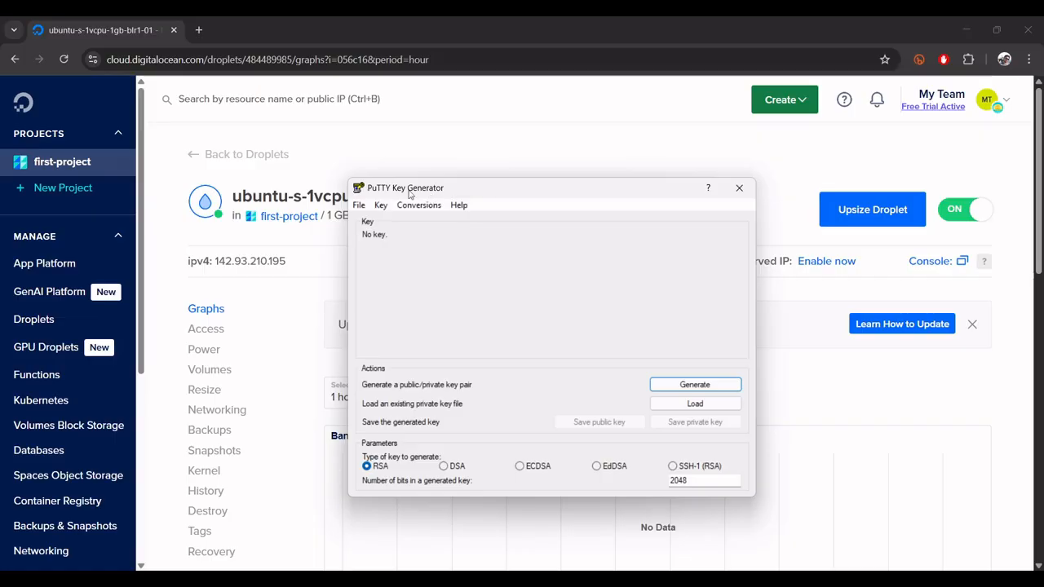
left_click(606, 467)
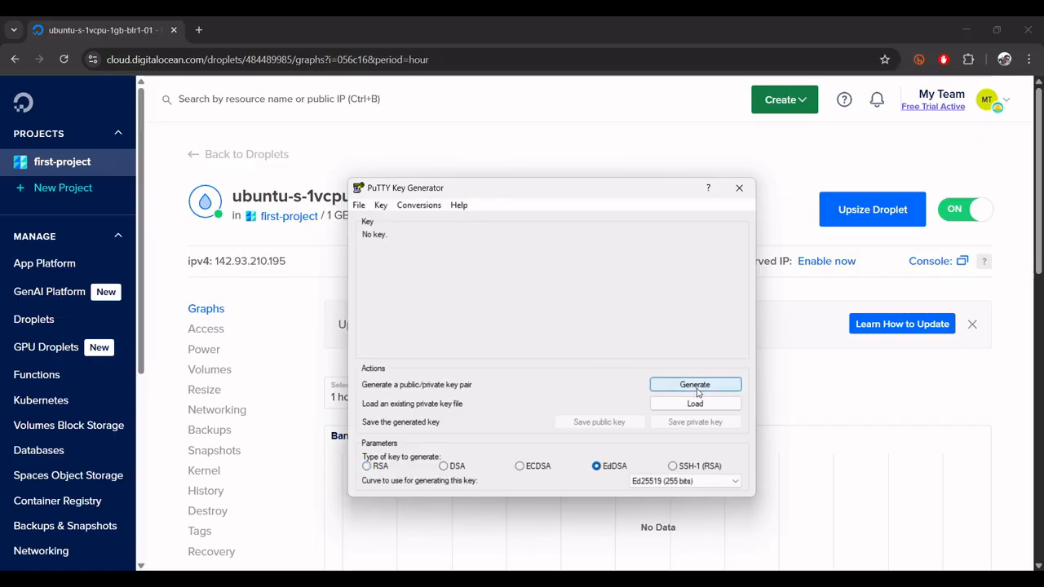
left_click(695, 387)
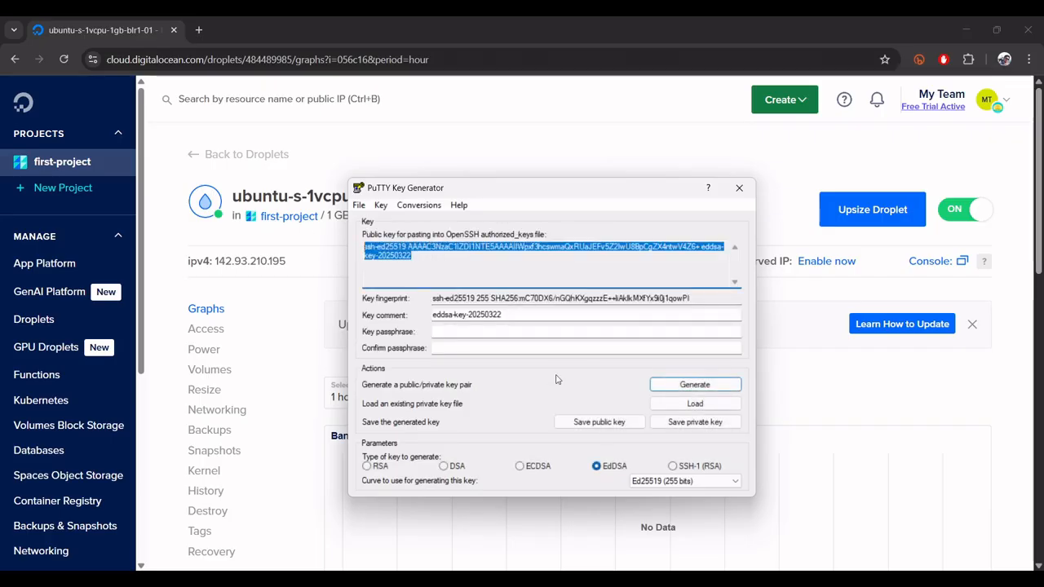
- Save the generated private key without a passphrase, overwriting second-key.ppk in the cmd folder, and copy the OpenSSH public key text
left_click(697, 424)
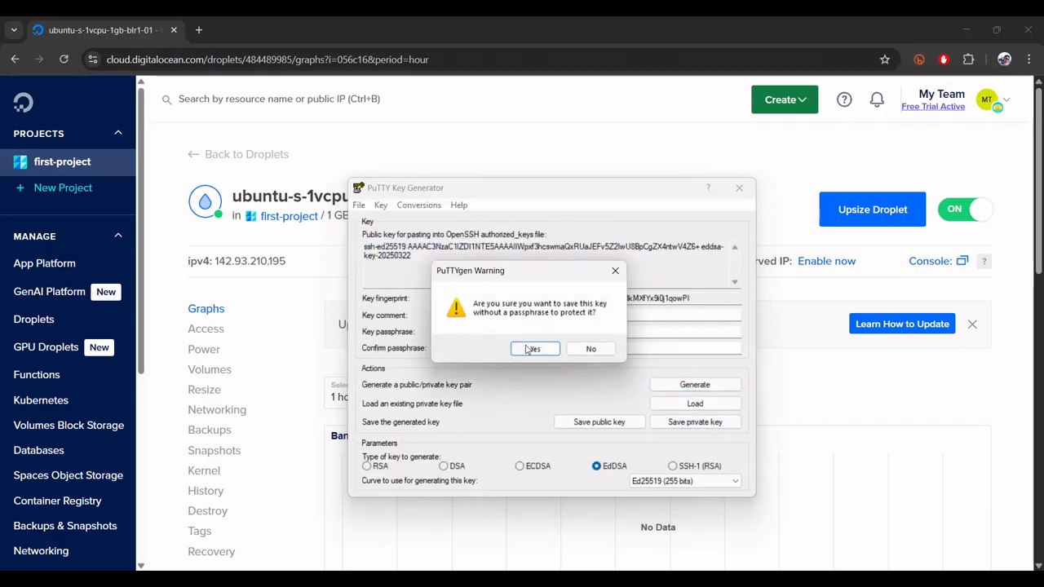
left_click(532, 349)
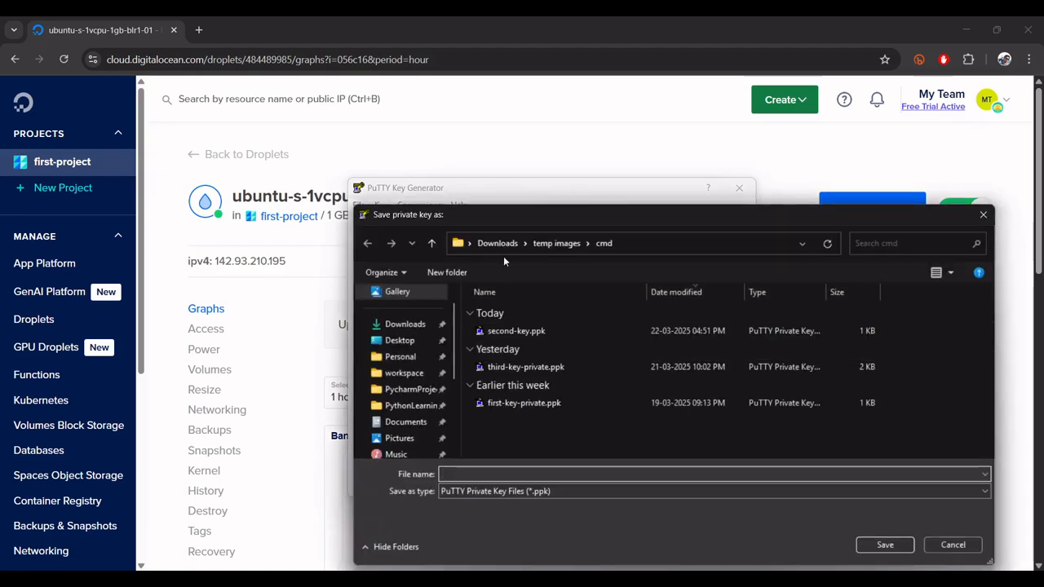
left_click(518, 331)
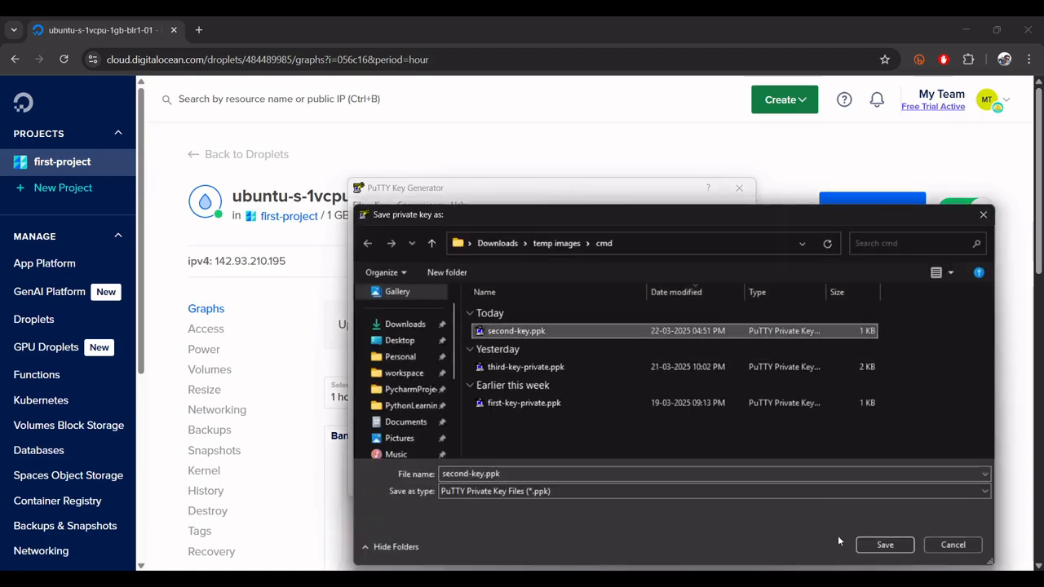
left_click(883, 545)
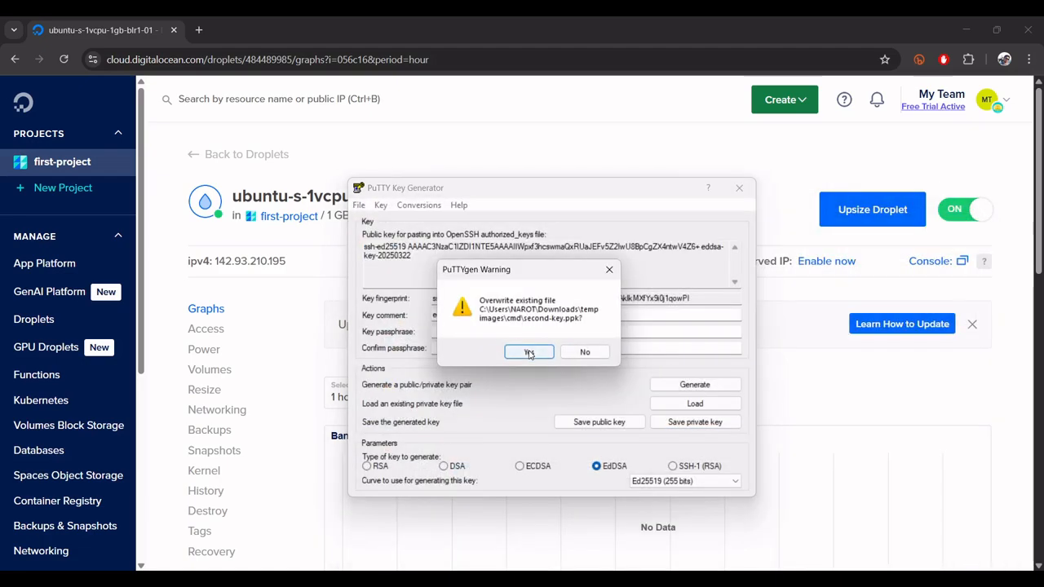
left_click(529, 353)
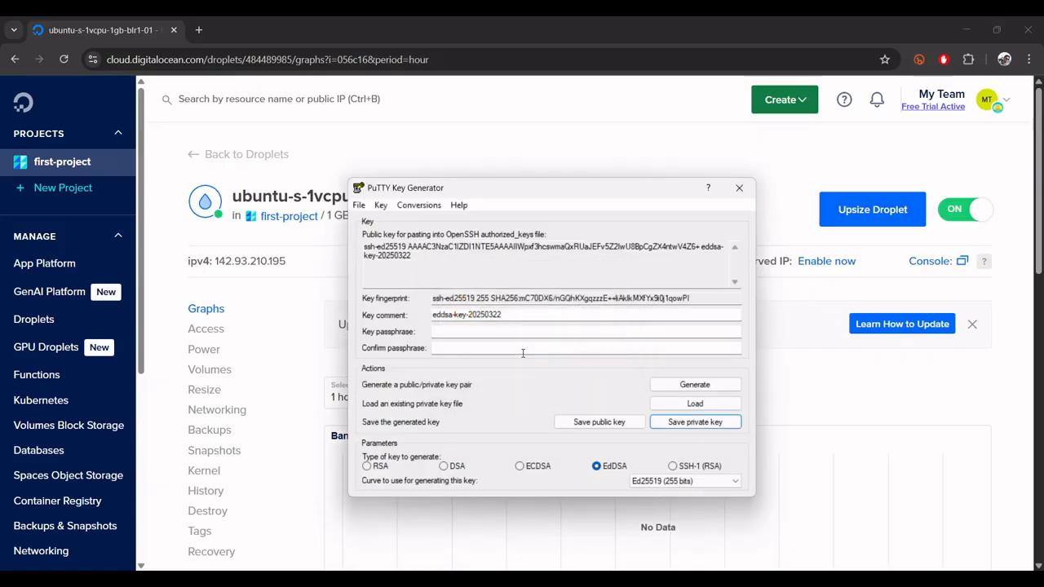
left_click_drag(423, 261, 364, 246)
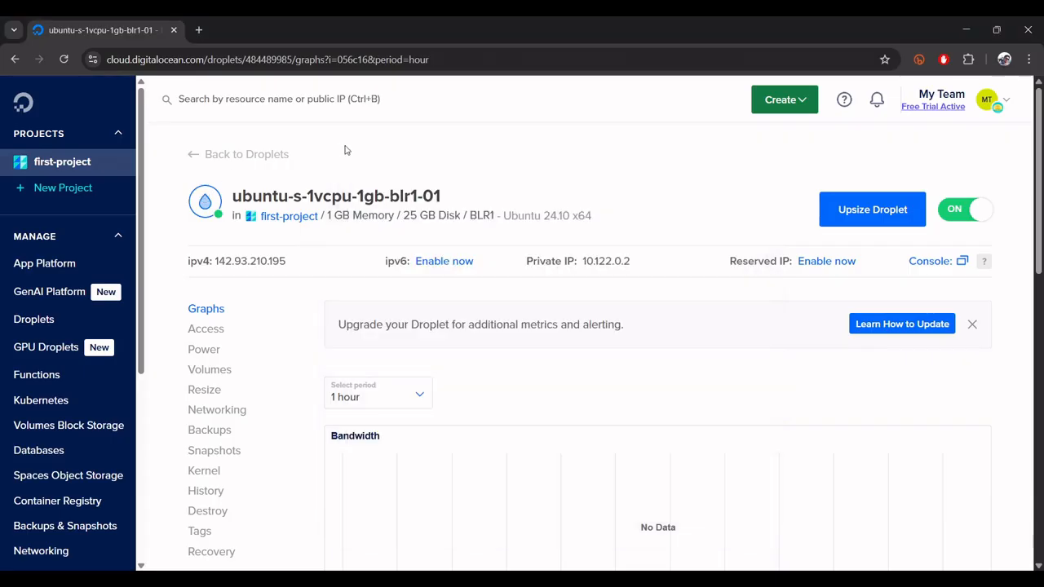
- Examine the Droplet's details page and its Access section for an option to add an SSH key
left_click(300, 152)
left_click_drag(243, 163, 326, 367)
scroll(256, 357, "down", 3)
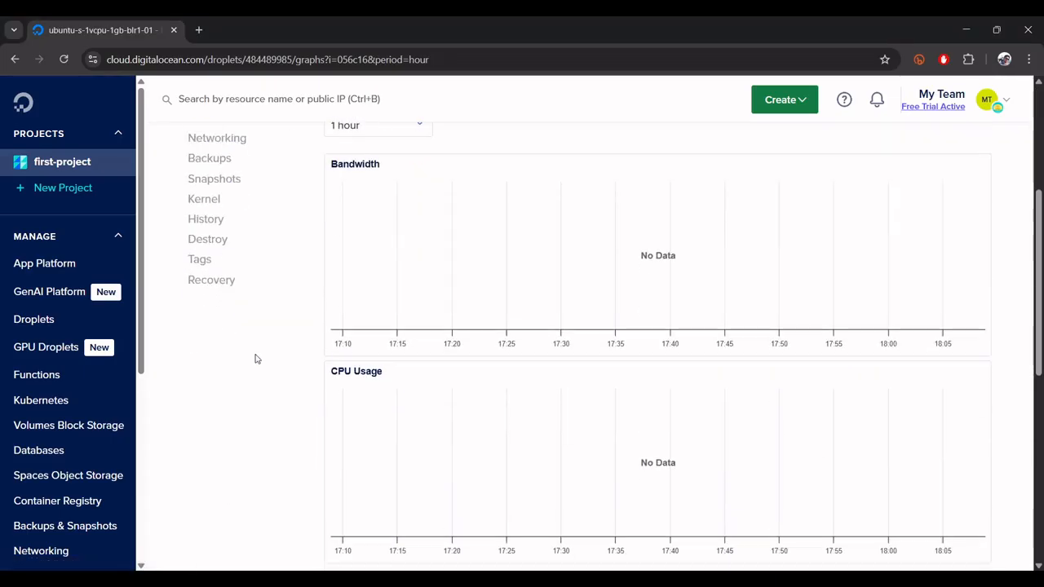
scroll(221, 333, "up", 3)
left_click(208, 262)
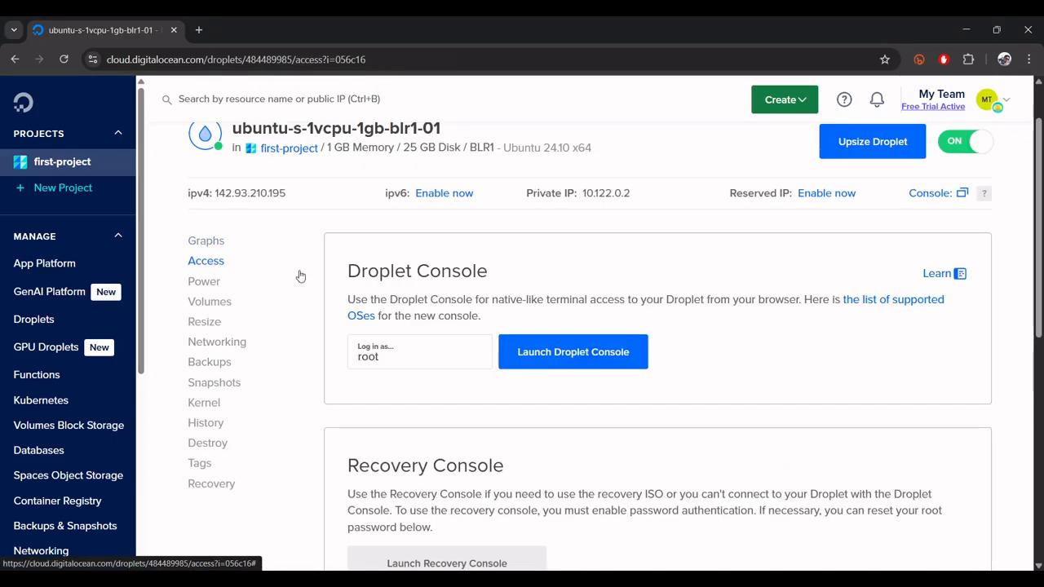
scroll(529, 426, "down", 3)
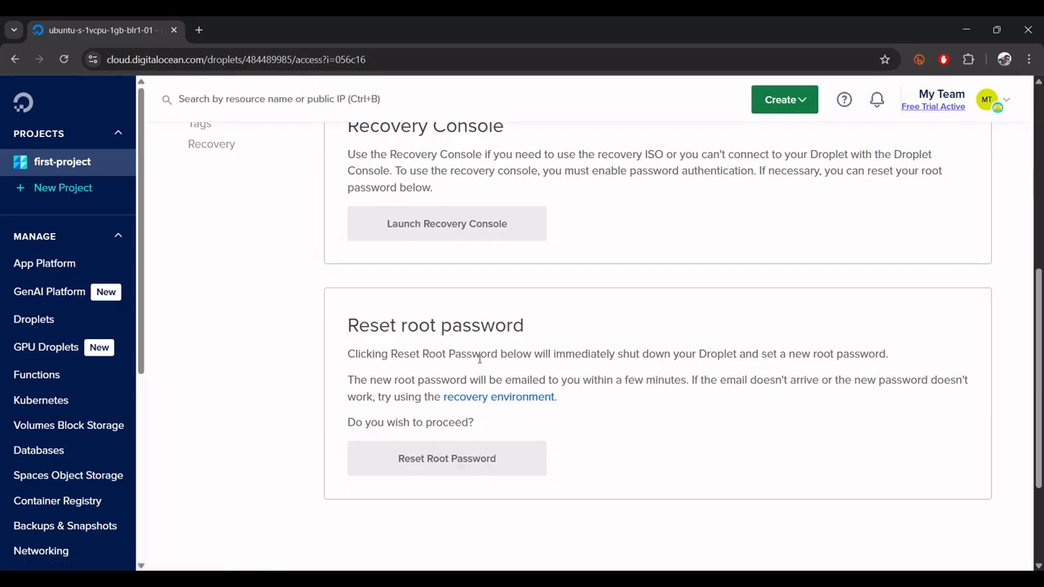
scroll(480, 358, "up", 5)
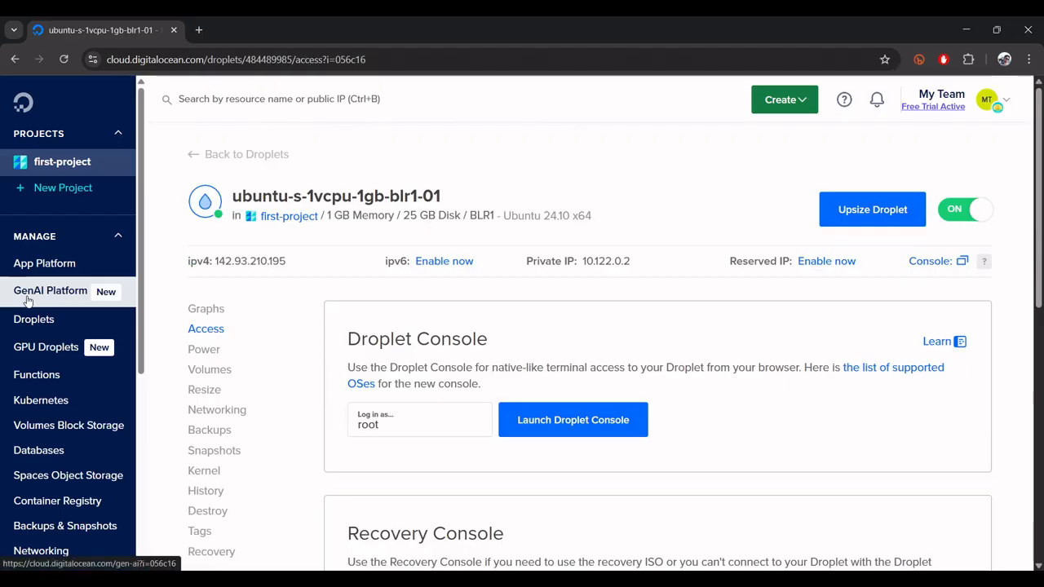
- Open the account's Security settings and locate the first key entry under SSH Keys
scroll(43, 424, "down", 4)
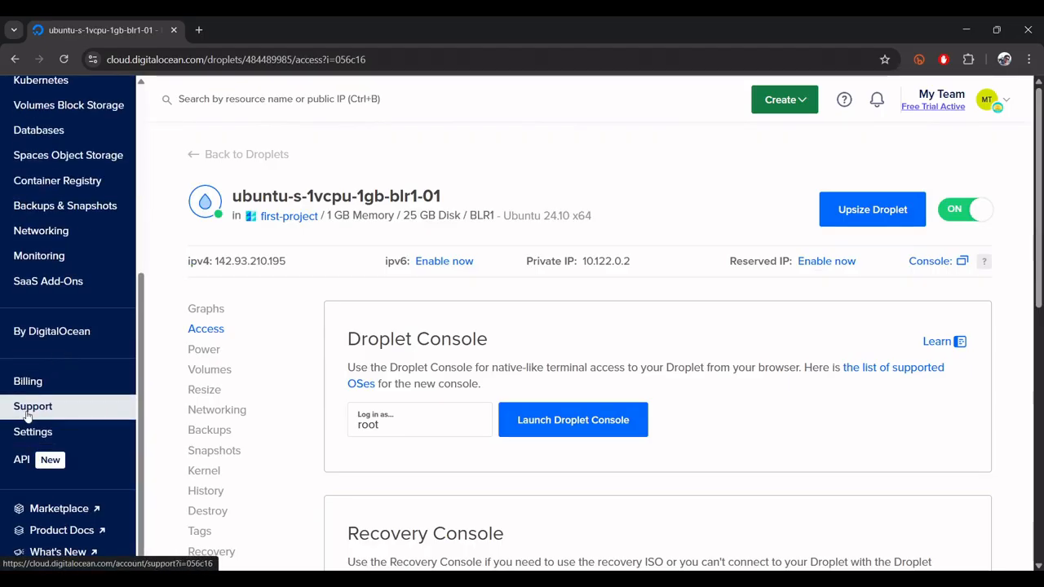
left_click(30, 430)
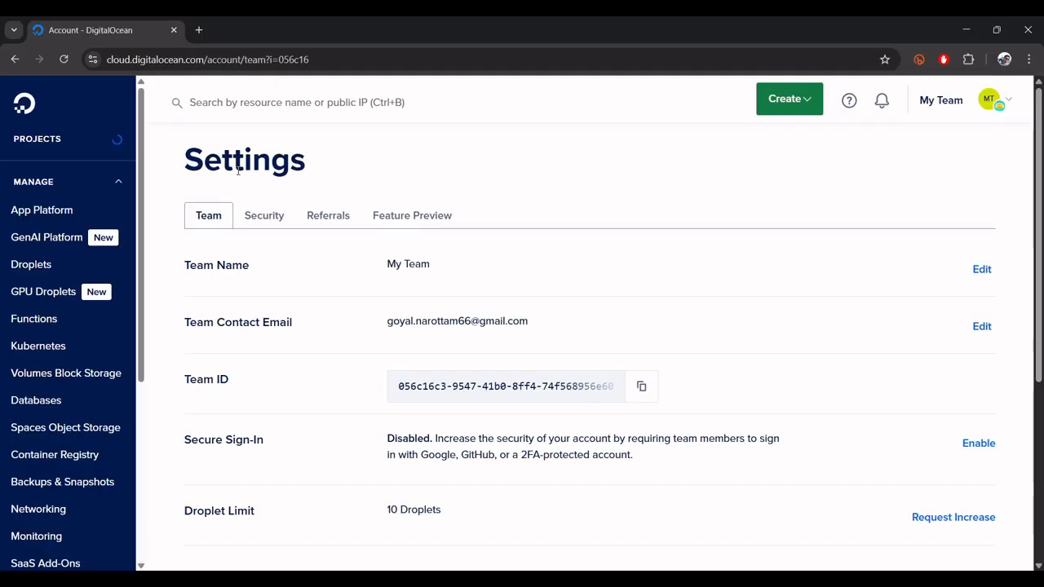
left_click(283, 220)
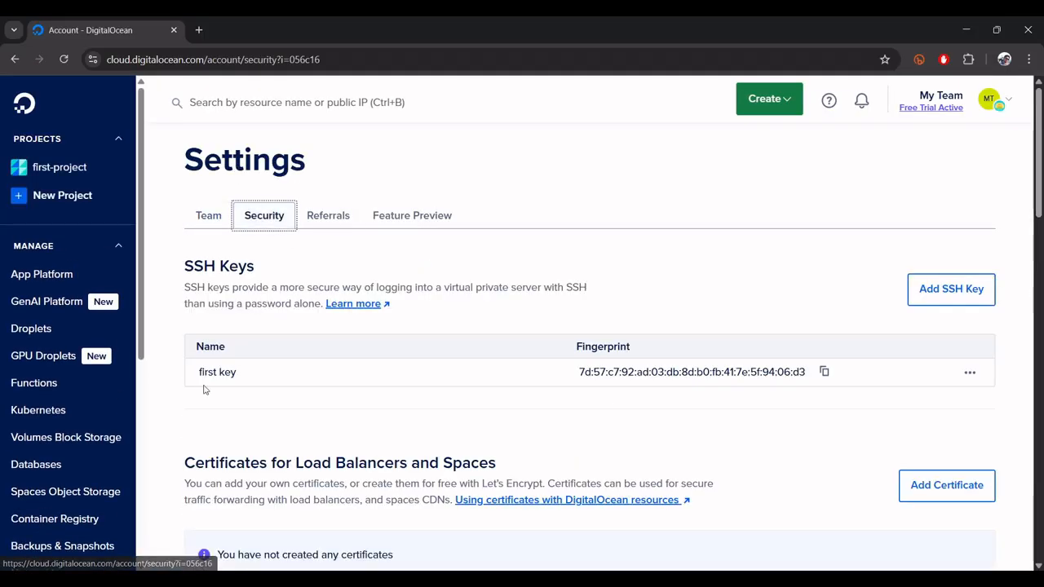
left_click_drag(195, 382, 459, 381)
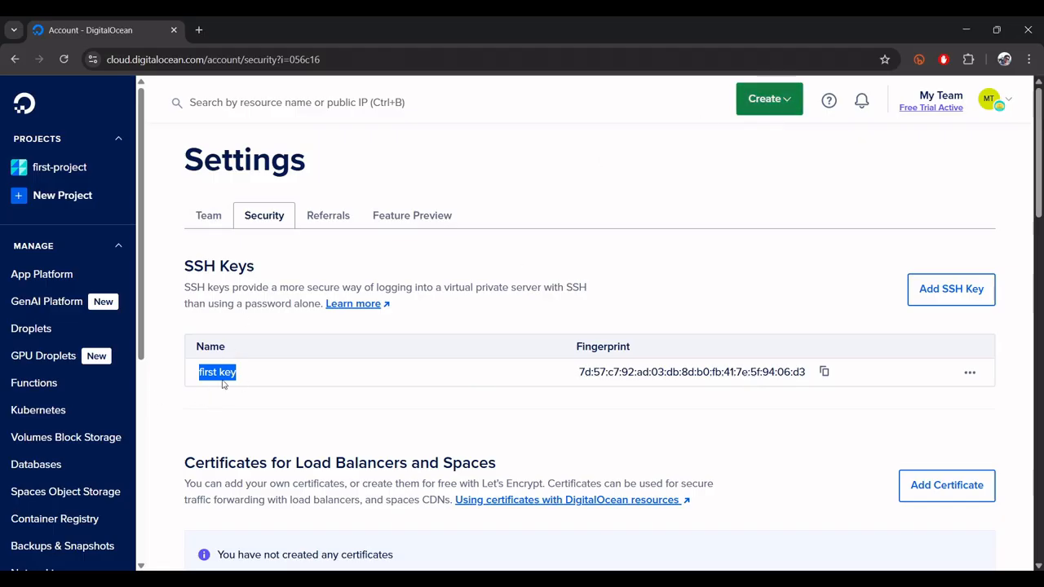
- Add the copied public key to the account's SSH keys under the name second-key
left_click(951, 289)
key("ctrl+v")
left_click(366, 434)
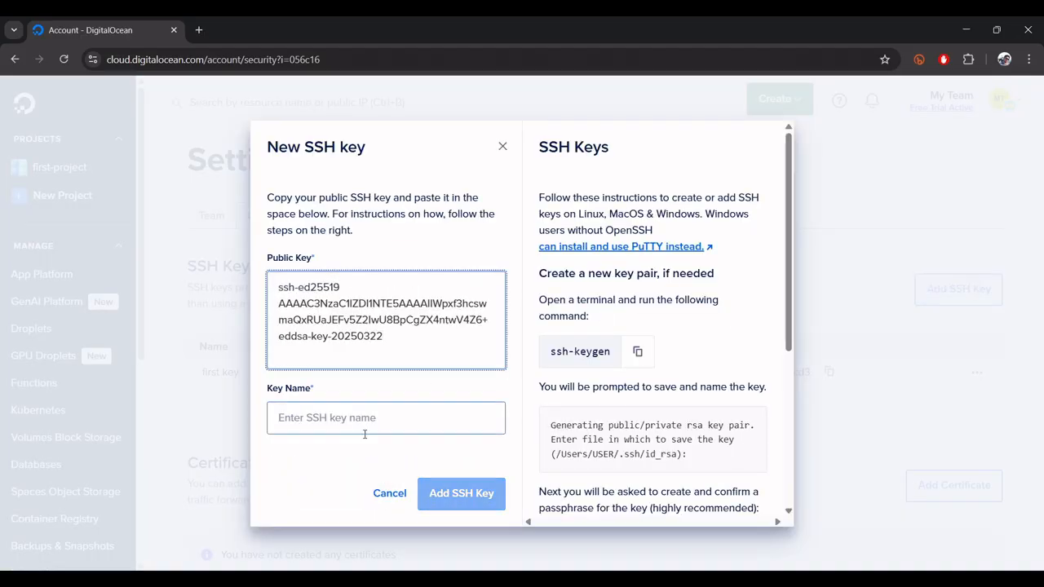
type("secon")
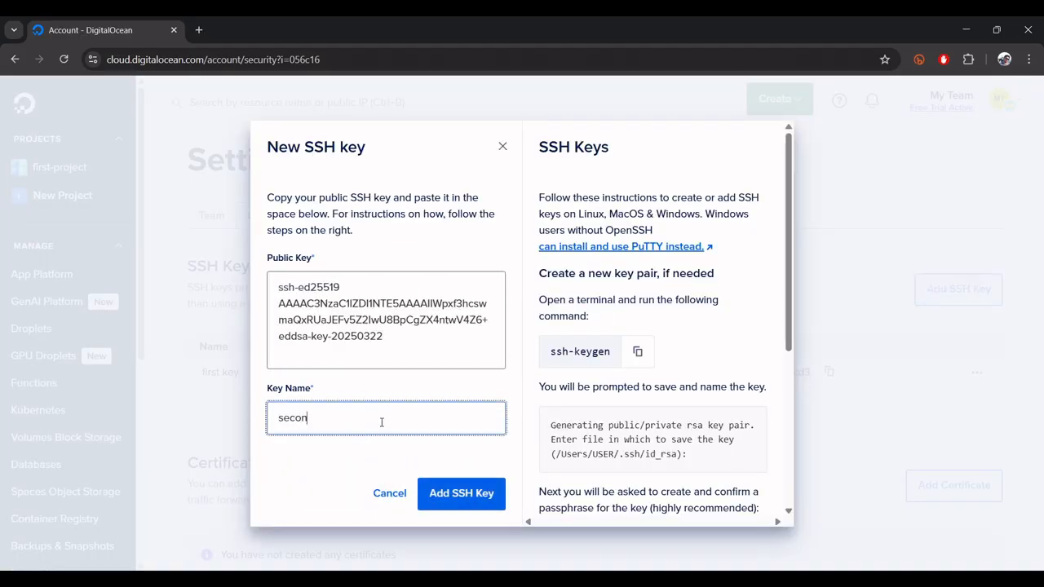
type("d")
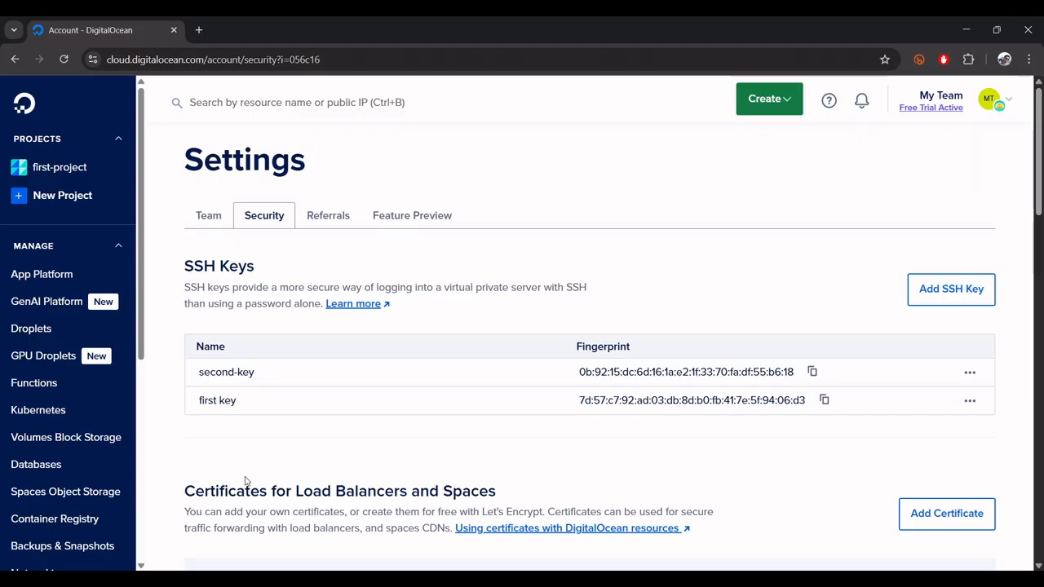
- Bring up PuTTYgen and start PuTTY with a new session configuration
mouse_move(319, 577)
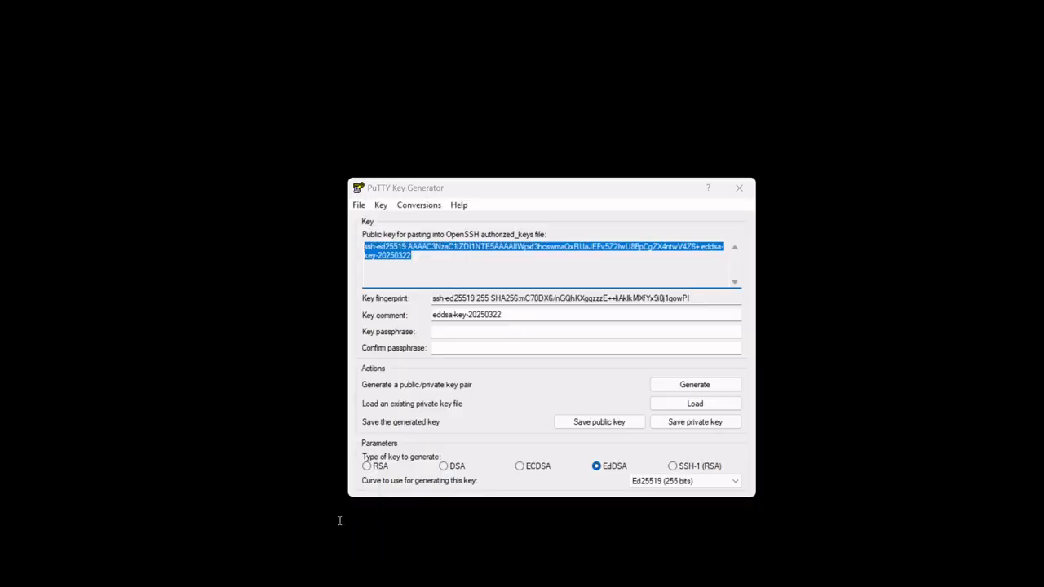
left_click(340, 517)
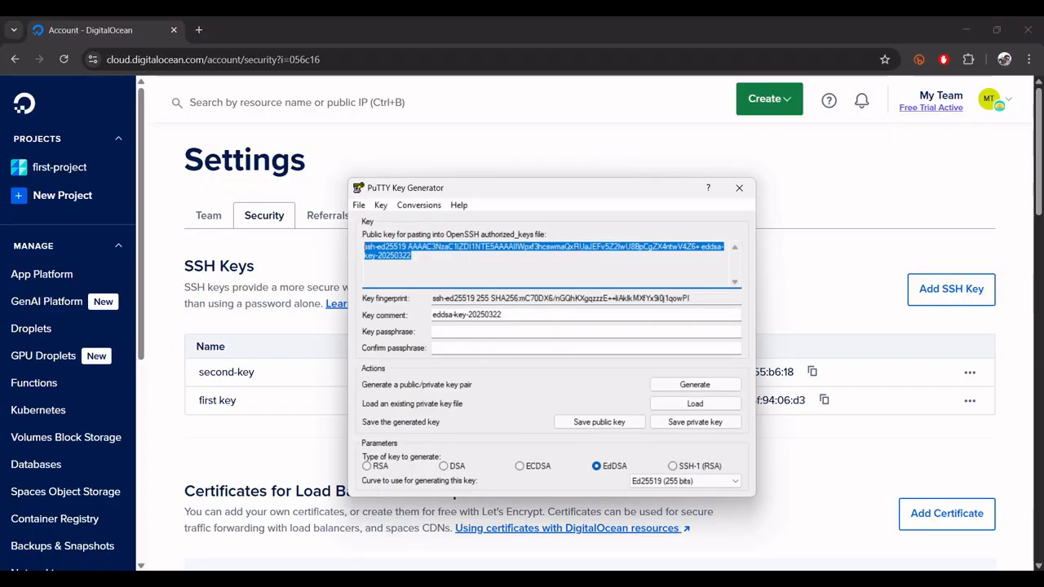
key("super")
left_click(341, 316)
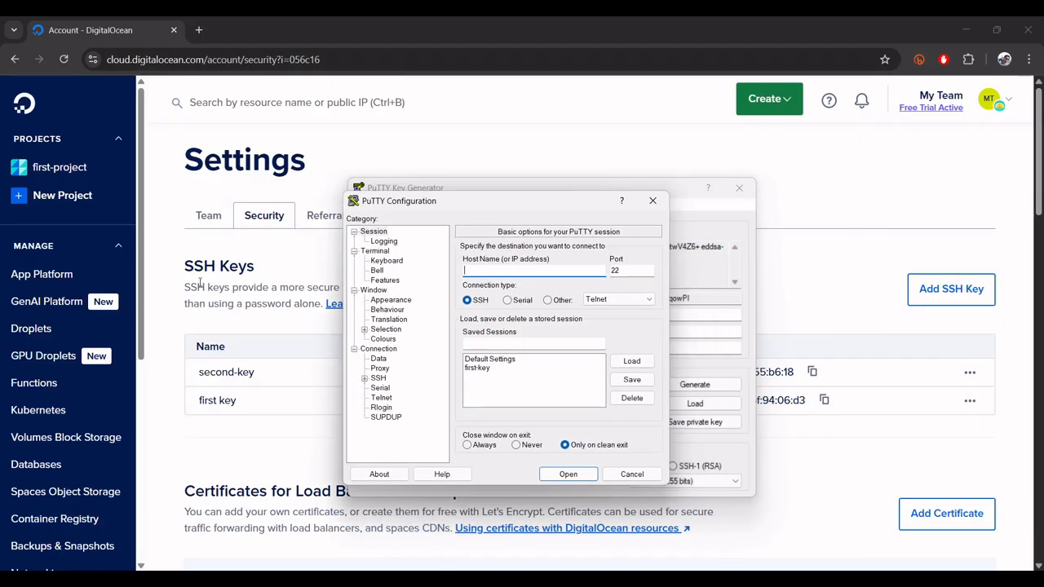
- Copy the IPv4 address of the ubuntu-s-1vcpu-1gb-blr1-01 Droplet in first-project and set the PuTTY host to 142.93.210.195
left_click(62, 169)
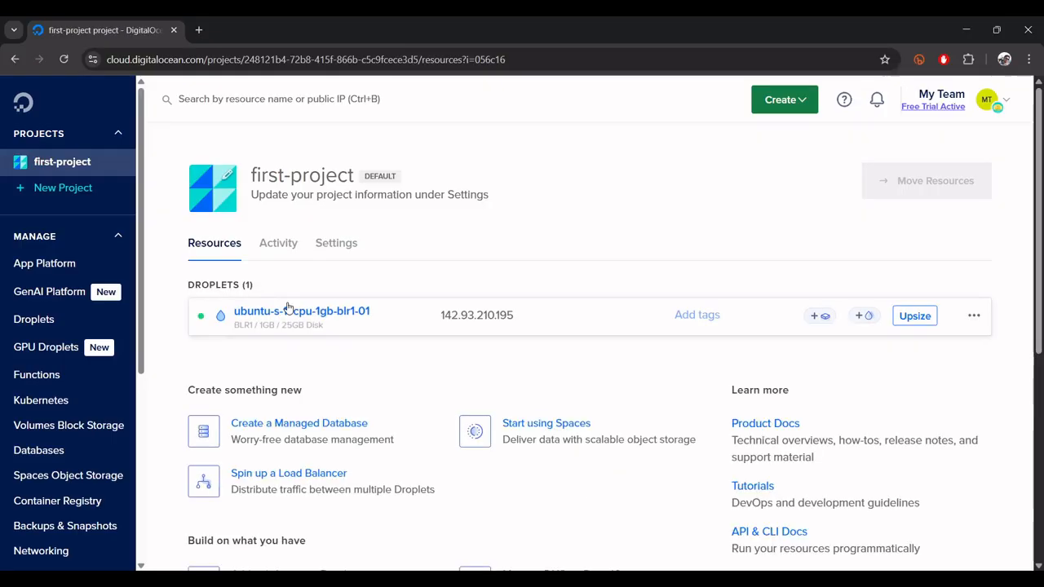
left_click(284, 310)
left_click(285, 262)
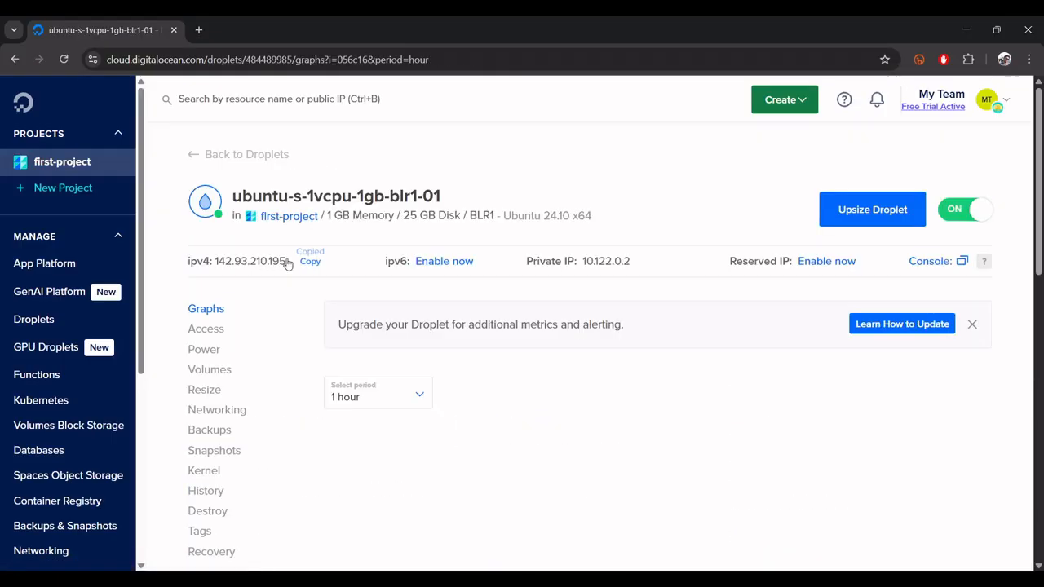
mouse_move(351, 580)
left_click(357, 520)
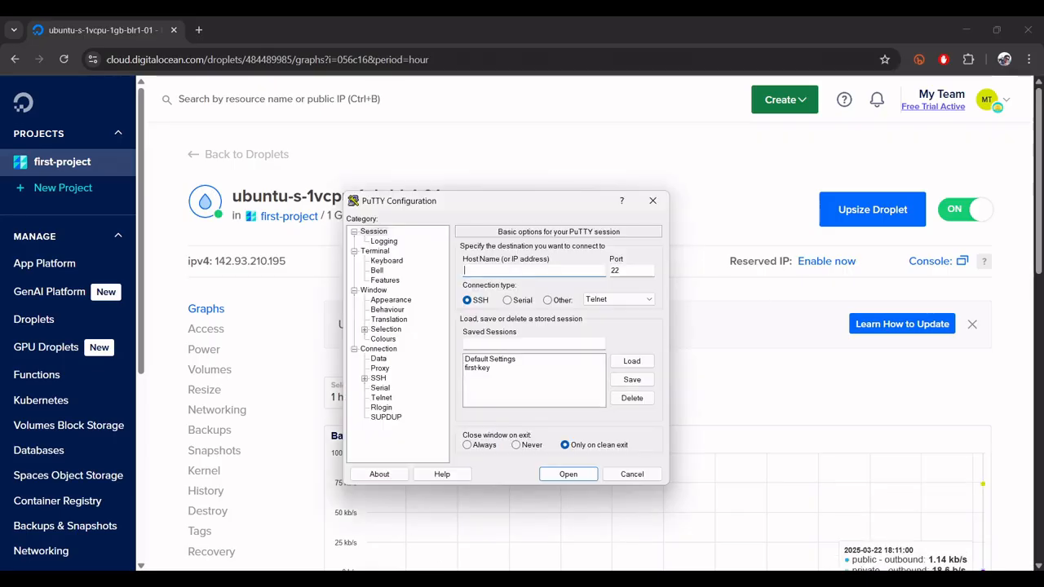
type("142.93.210.195")
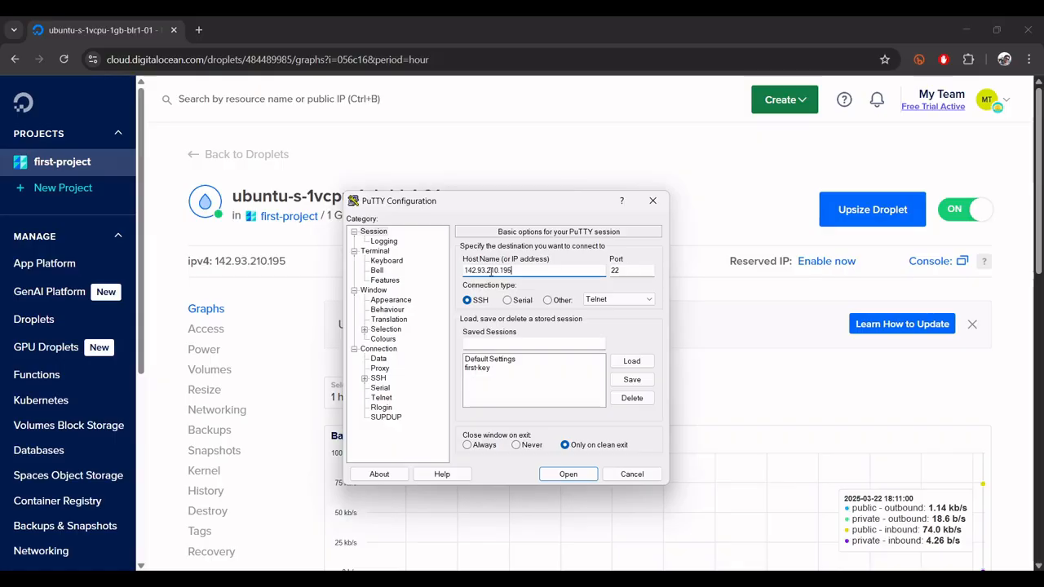
- Set second-key.ppk as the session's private key file for SSH authentication
left_click(365, 378)
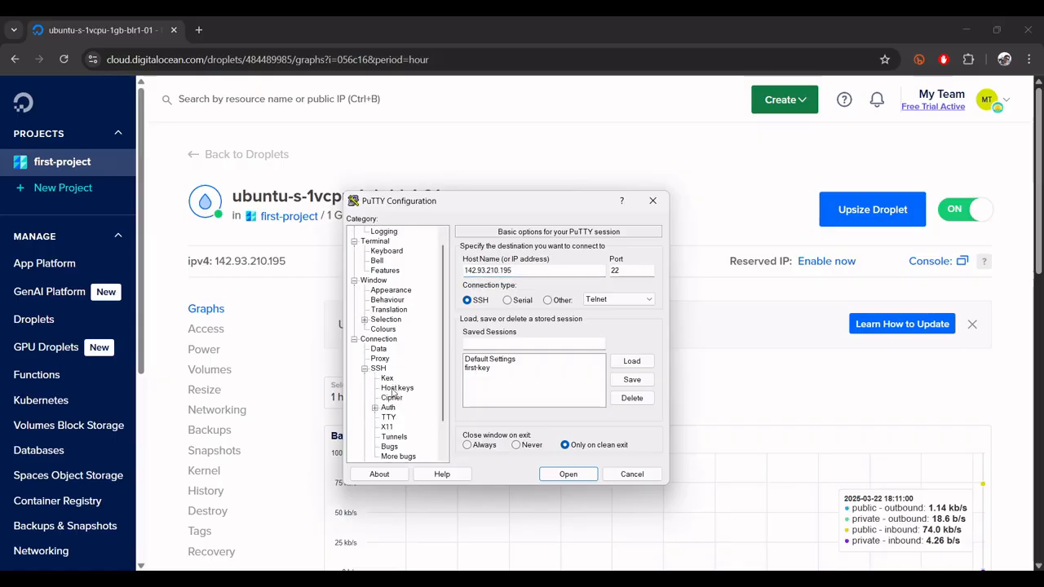
left_click(375, 408)
left_click(409, 417)
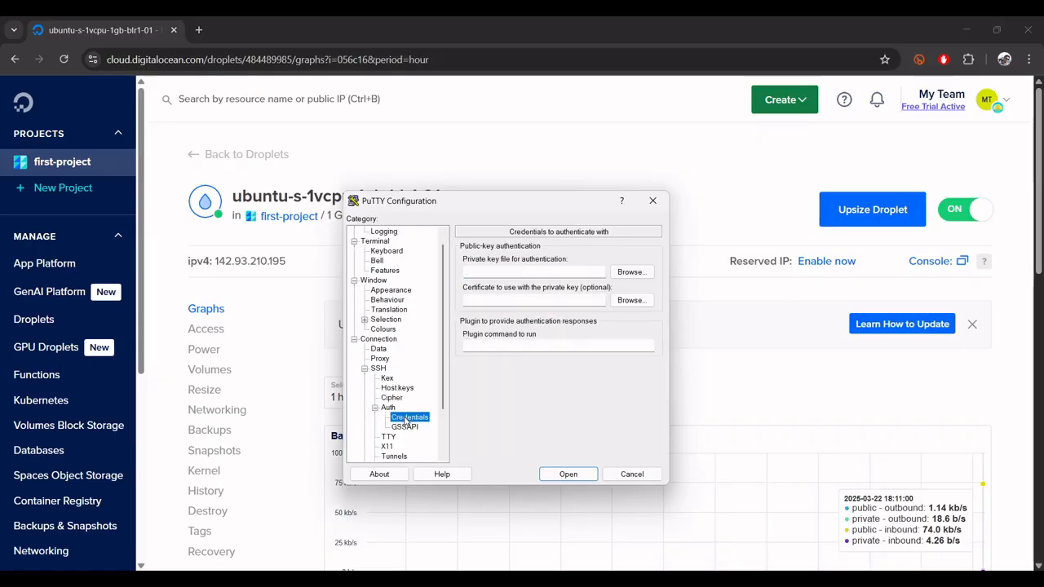
left_click(650, 272)
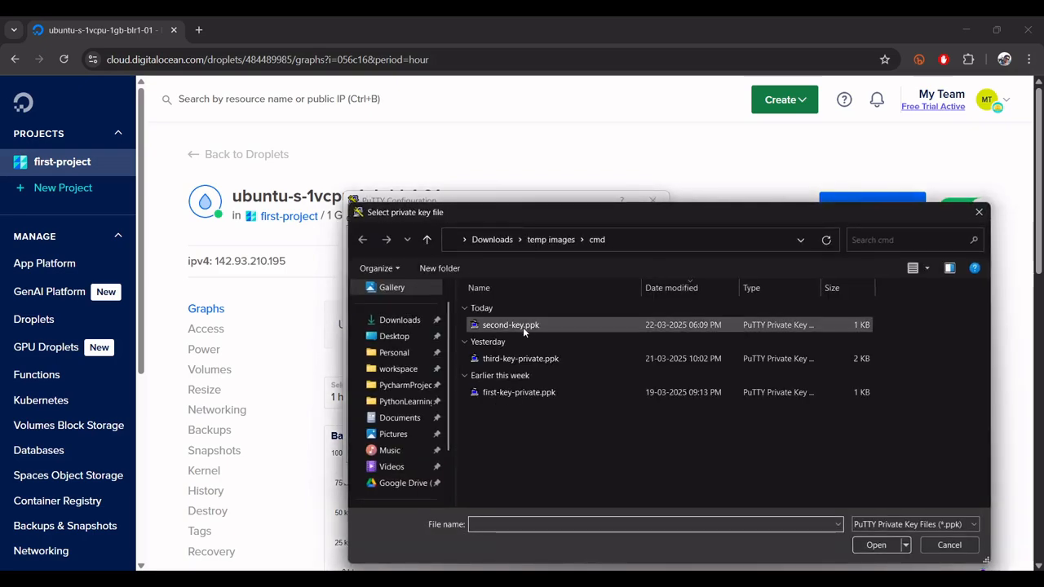
double_click(523, 326)
- Try to log in to the Droplet's SSH session as root and close the terminal window
left_click(566, 472)
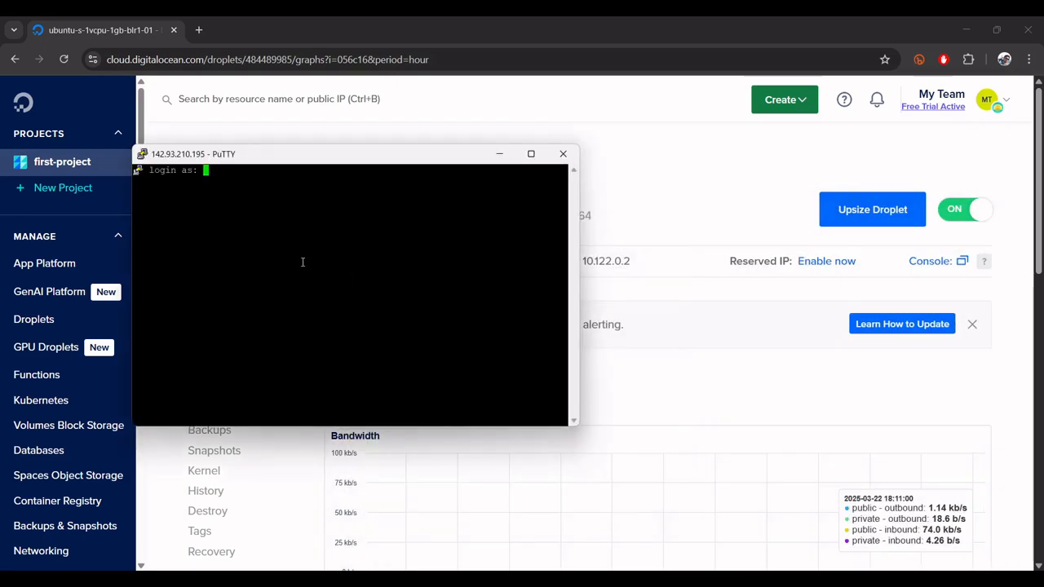
type("root")
key("Return")
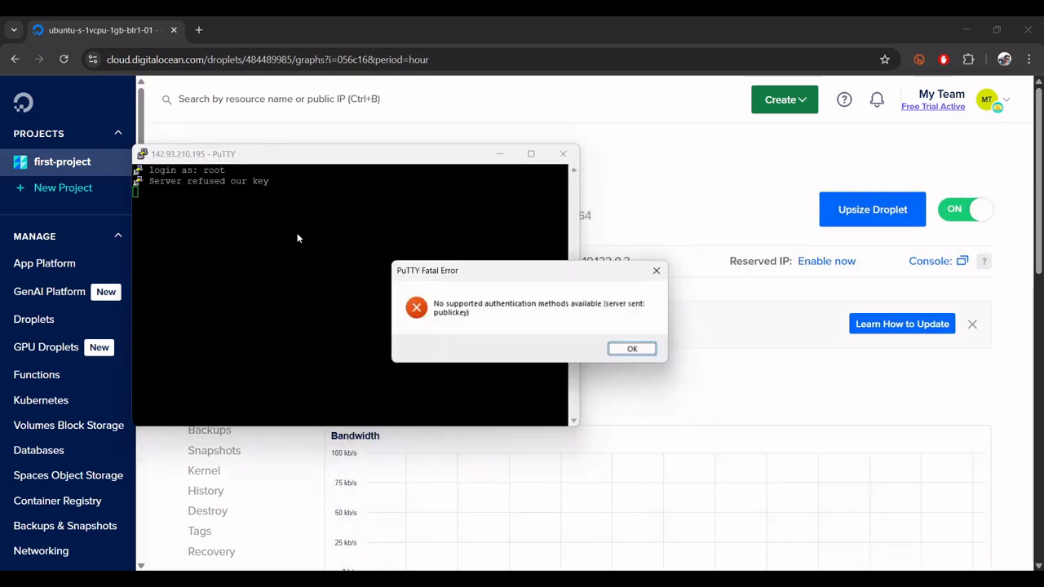
left_click(632, 349)
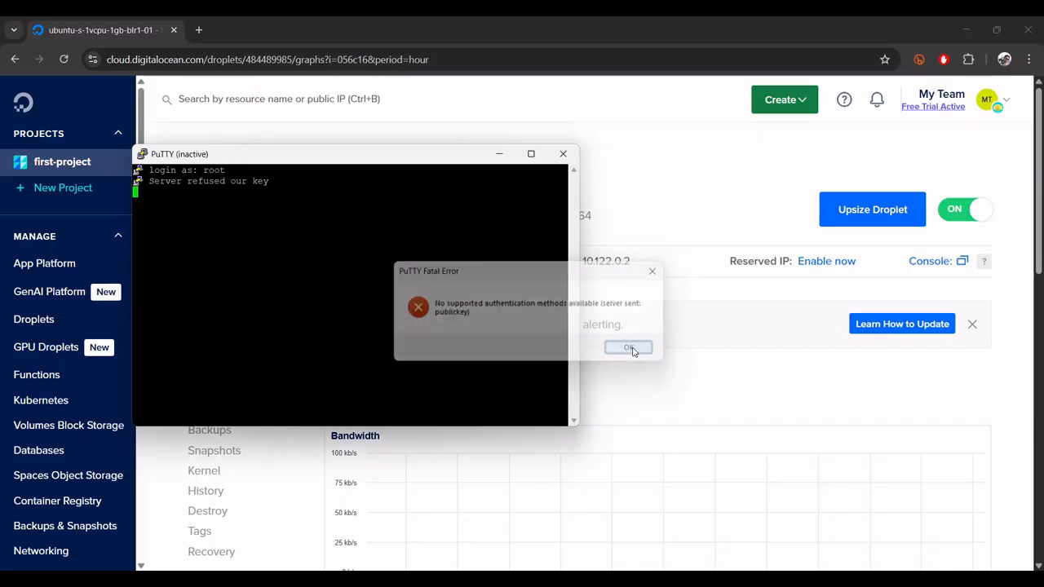
left_click(619, 128)
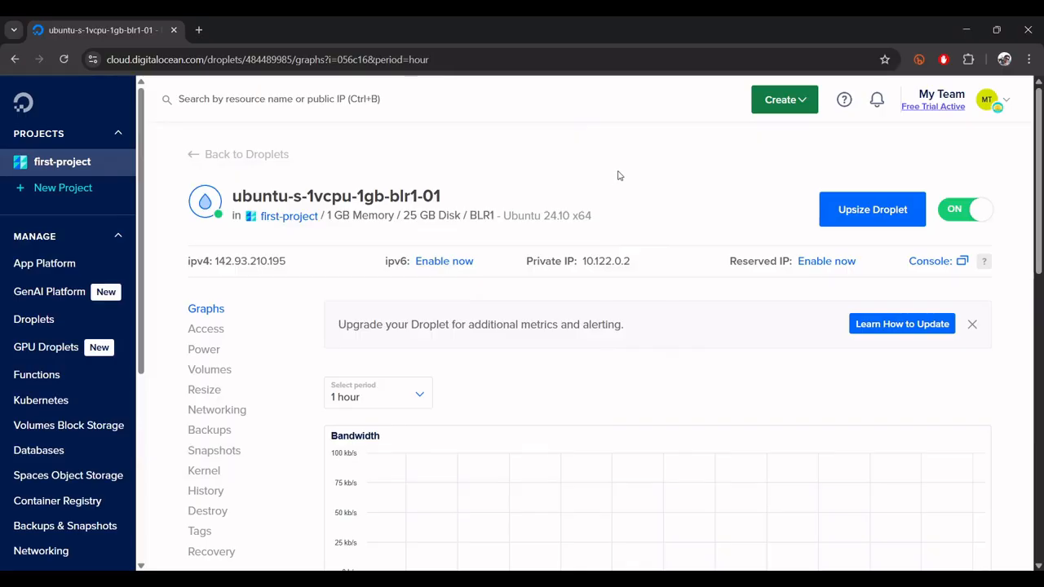
- Start a new Droplet and examine the SSH keys offered under its authentication method
left_click(771, 104)
left_click(744, 154)
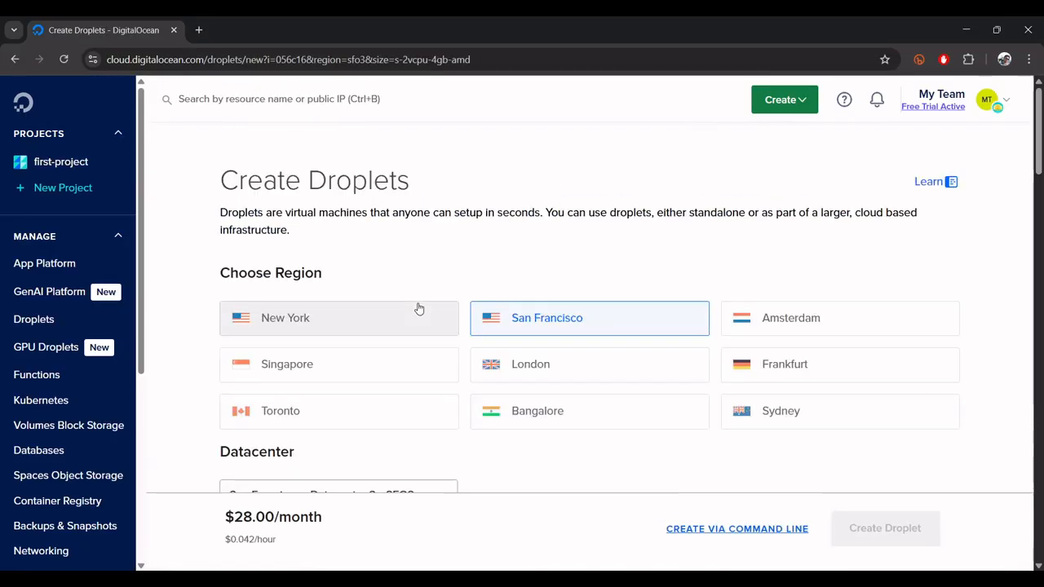
scroll(420, 307, "down", 15)
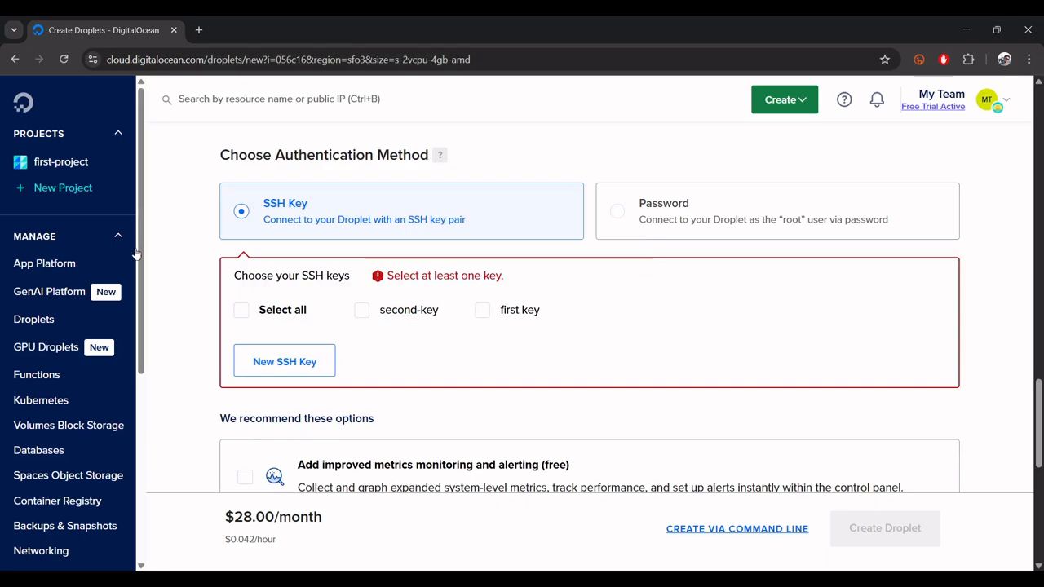
- Open the access settings of the ubuntu-s-1vcpu-1gb-blr1-01 Droplet in first-project and launch its Droplet Console as root in a maximized window
left_click(80, 170)
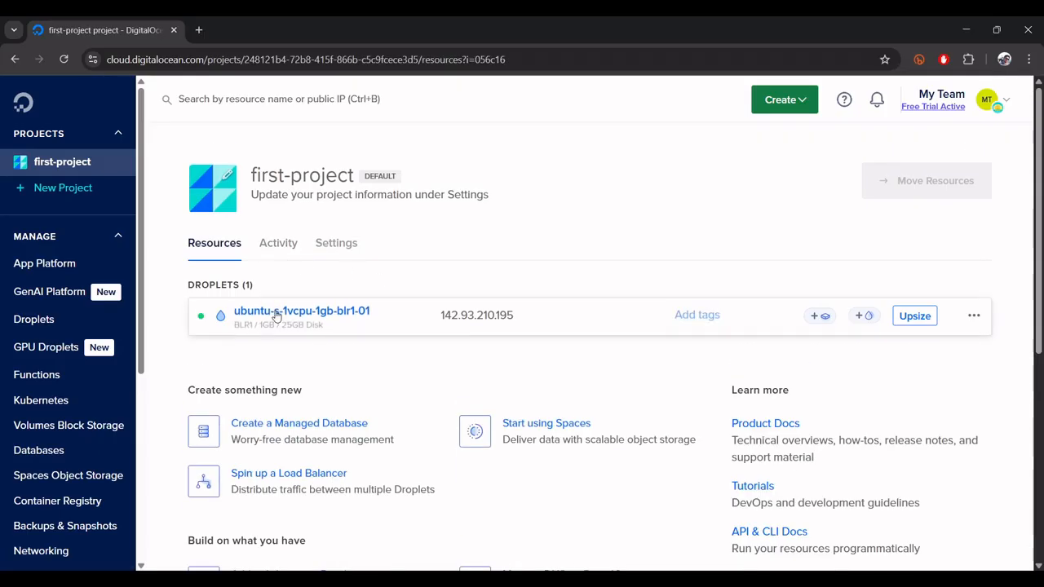
left_click(276, 315)
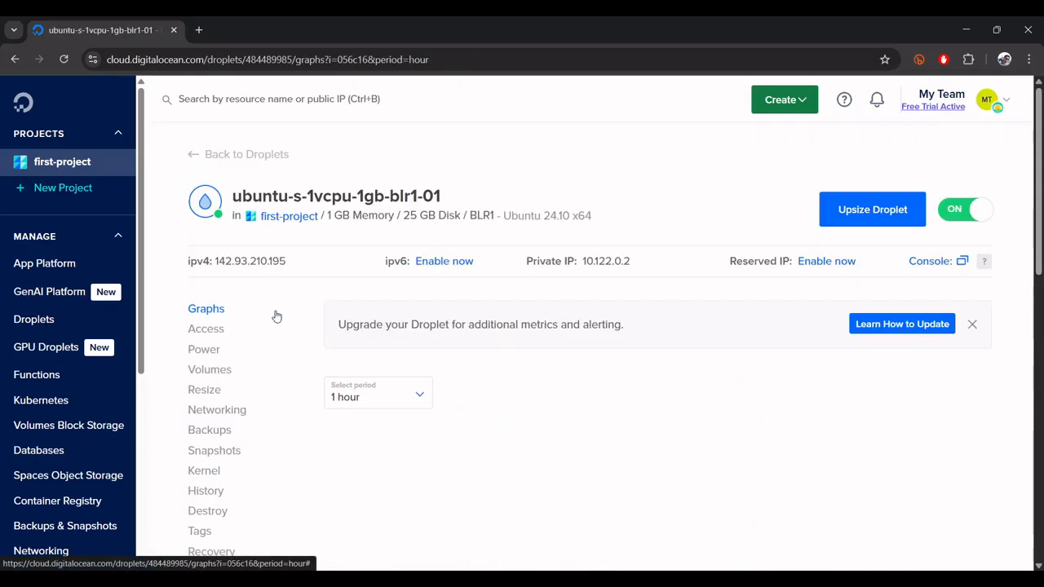
left_click(202, 329)
left_click_drag(347, 338, 509, 340)
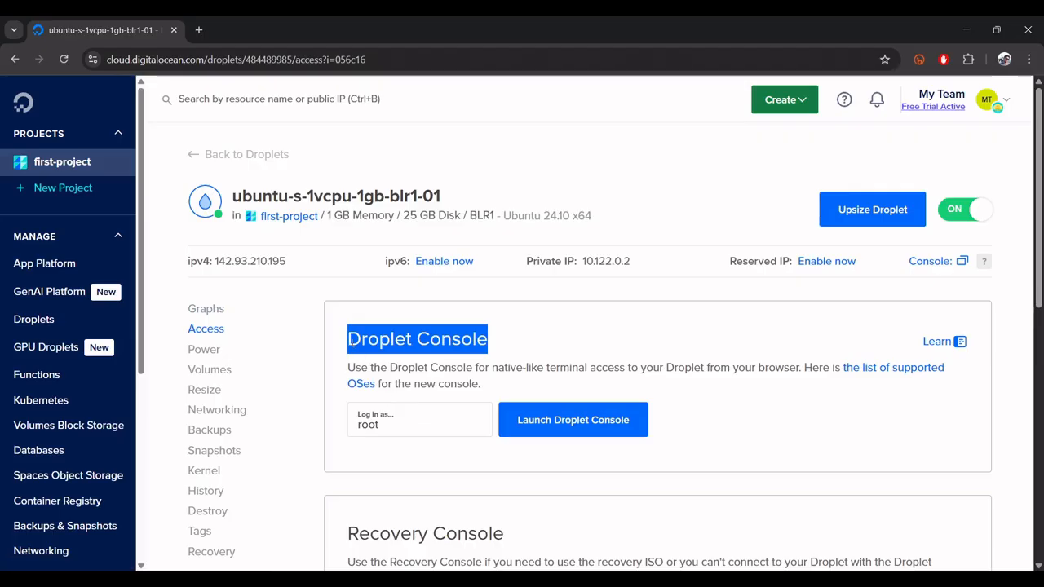
left_click(561, 422)
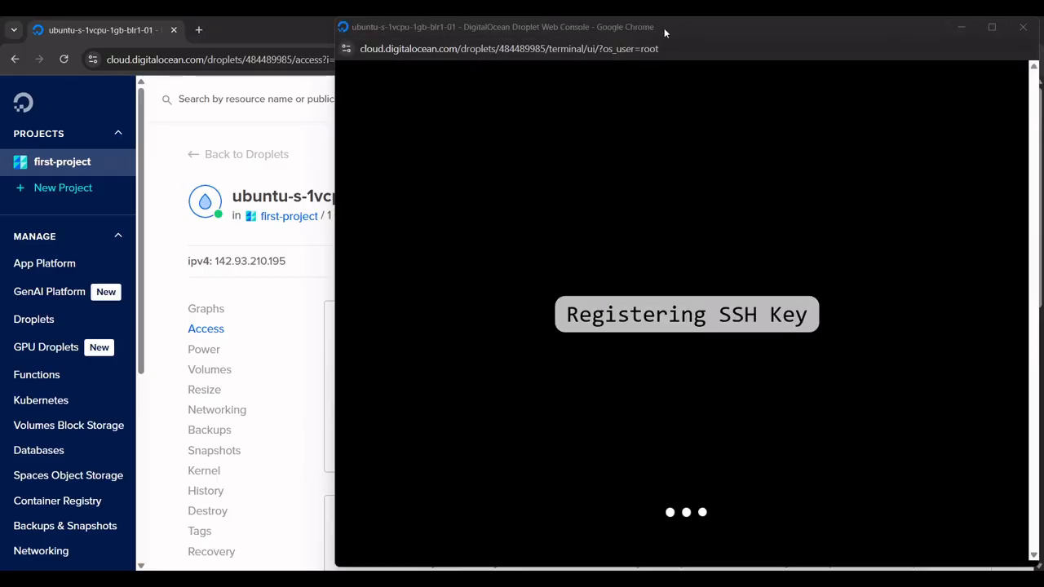
left_click_drag(663, 28, 531, 17)
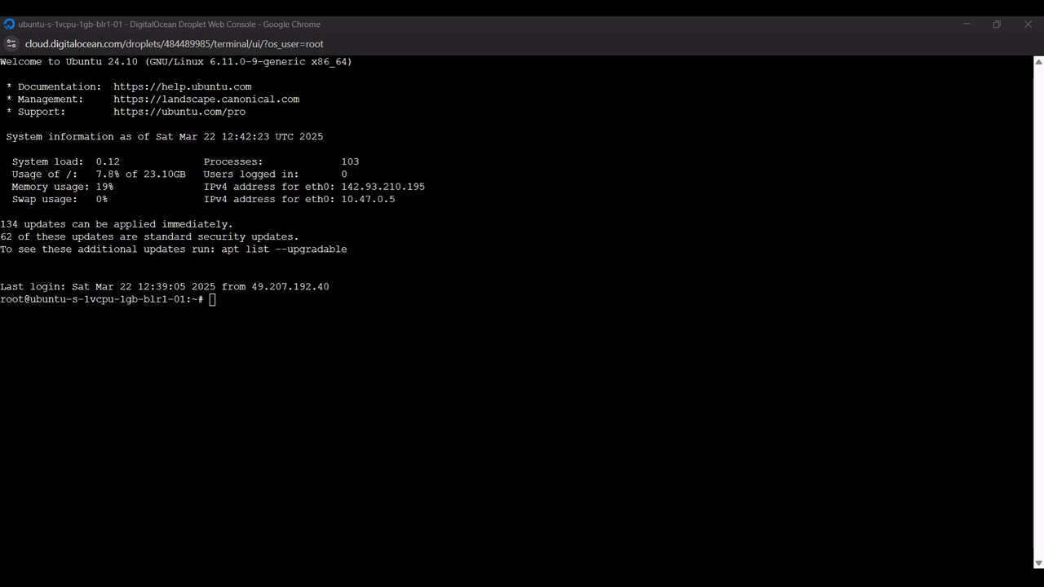
- Open ~/.ssh/authorized_keys in nano on the Droplet and examine its existing public key entries
right_click(315, 359)
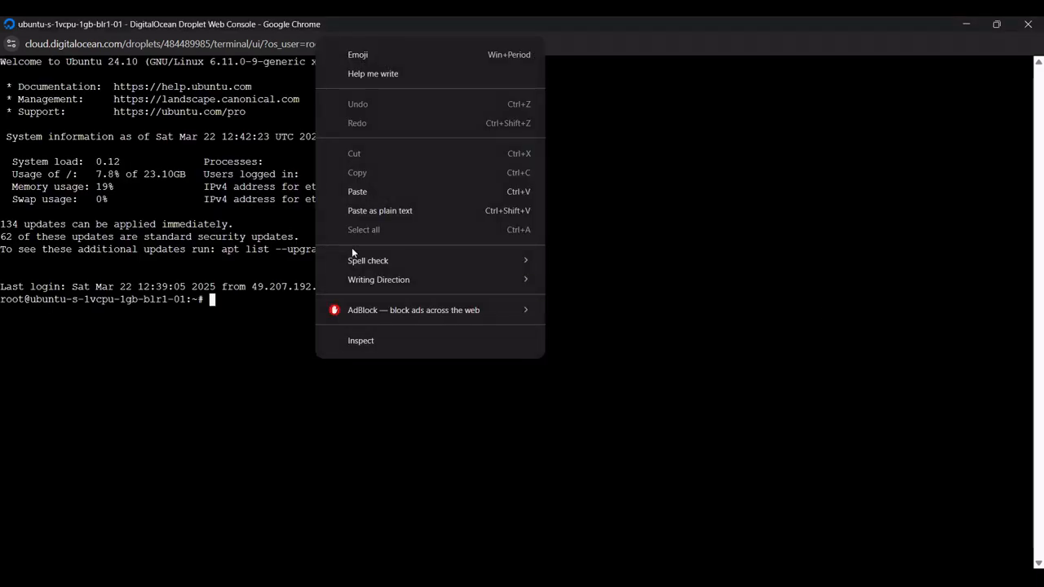
left_click(365, 192)
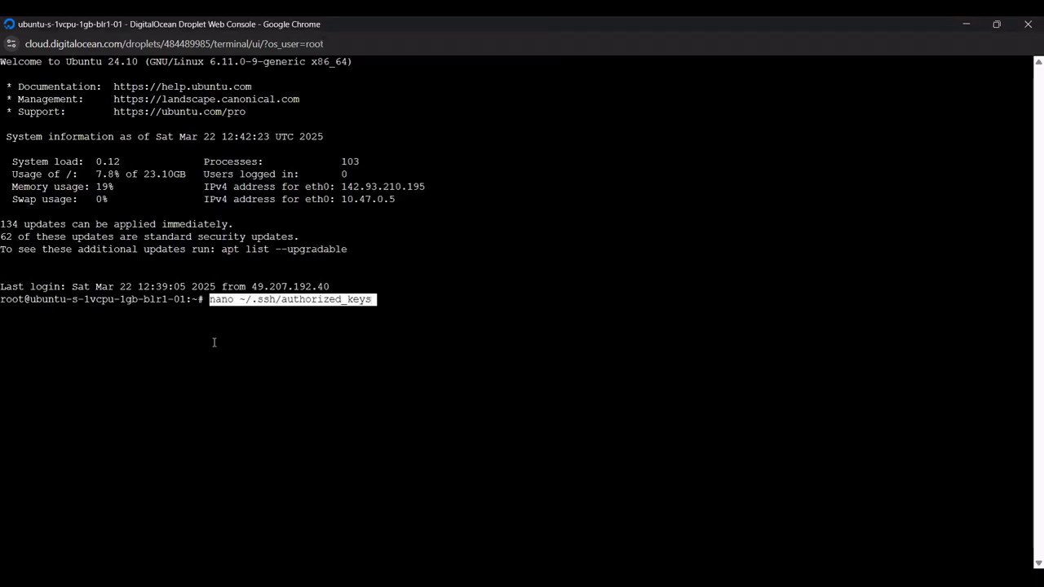
key("Return")
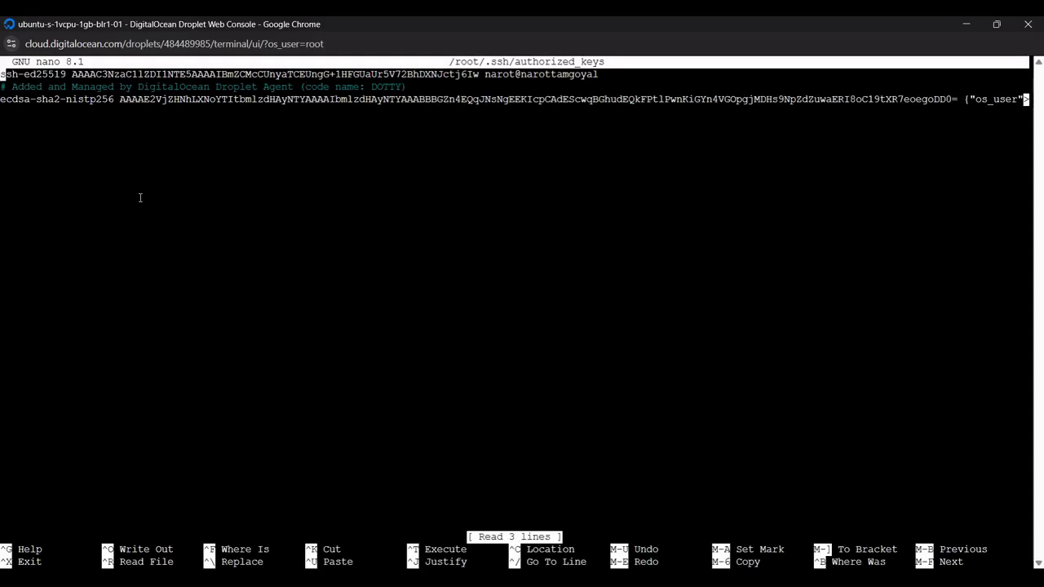
left_click_drag(6, 74, 600, 74)
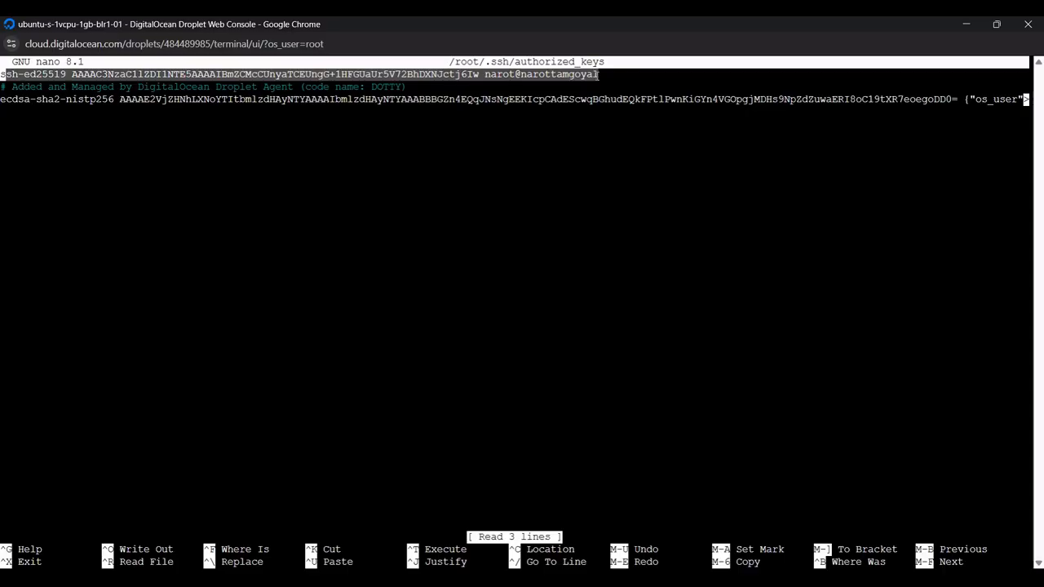
left_click_drag(161, 99, 264, 113)
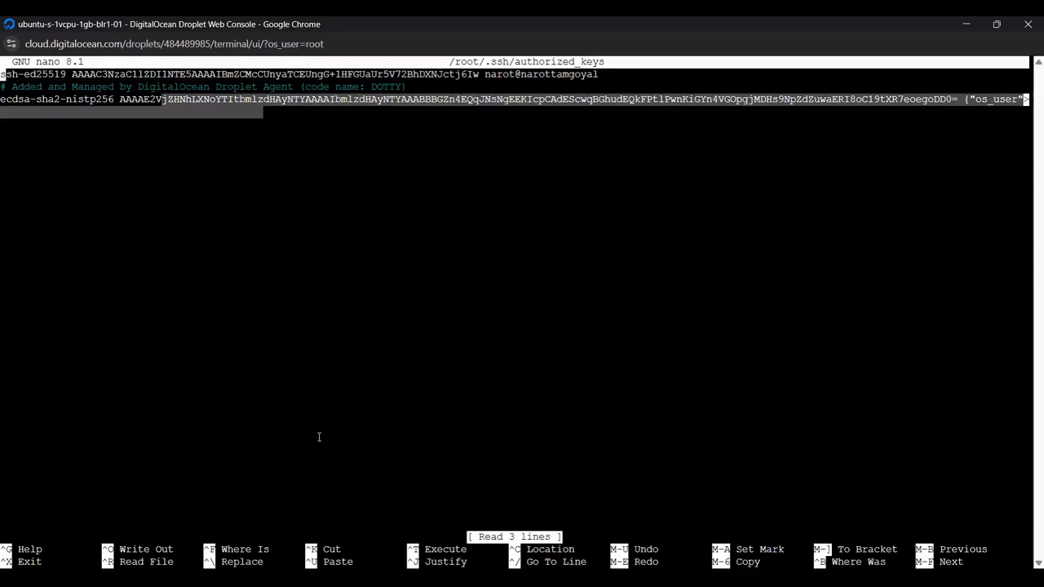
left_click(222, 526)
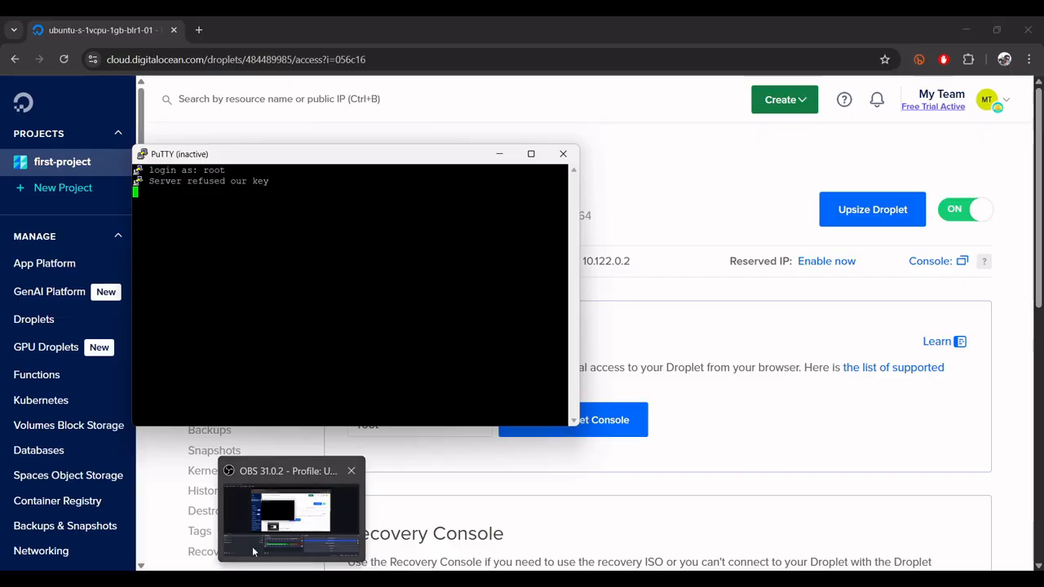
left_click(324, 535)
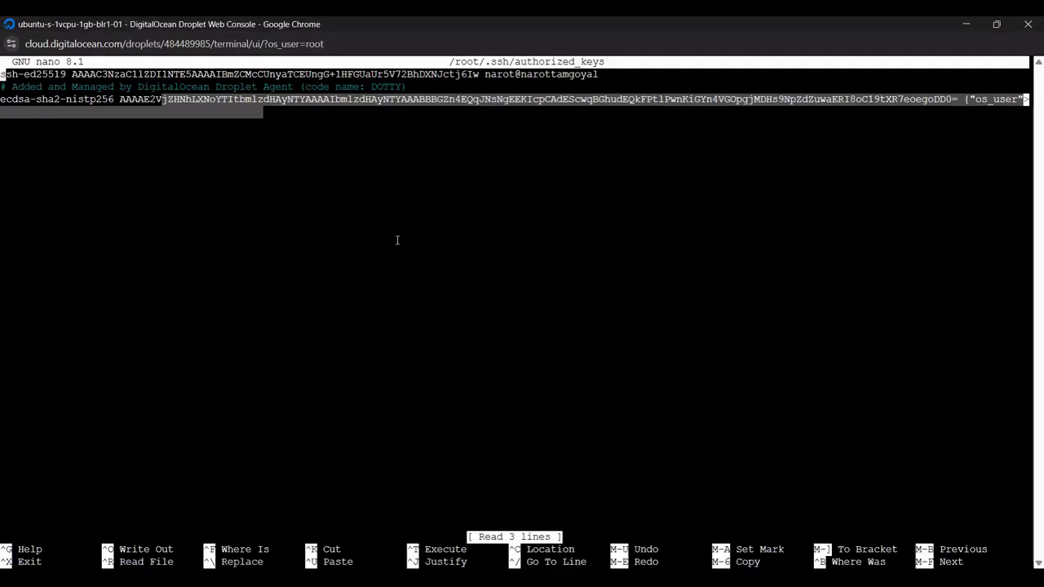
- Insert an empty line between the first ssh-ed25519 key and the Droplet Agent comment in authorized_keys
left_click(397, 238)
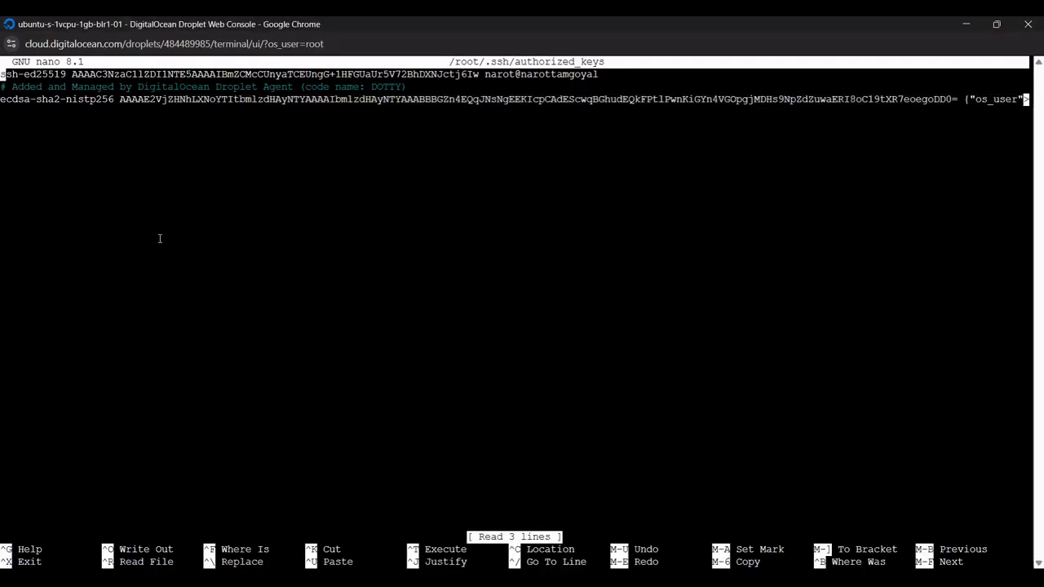
key("Down")
key("Down")
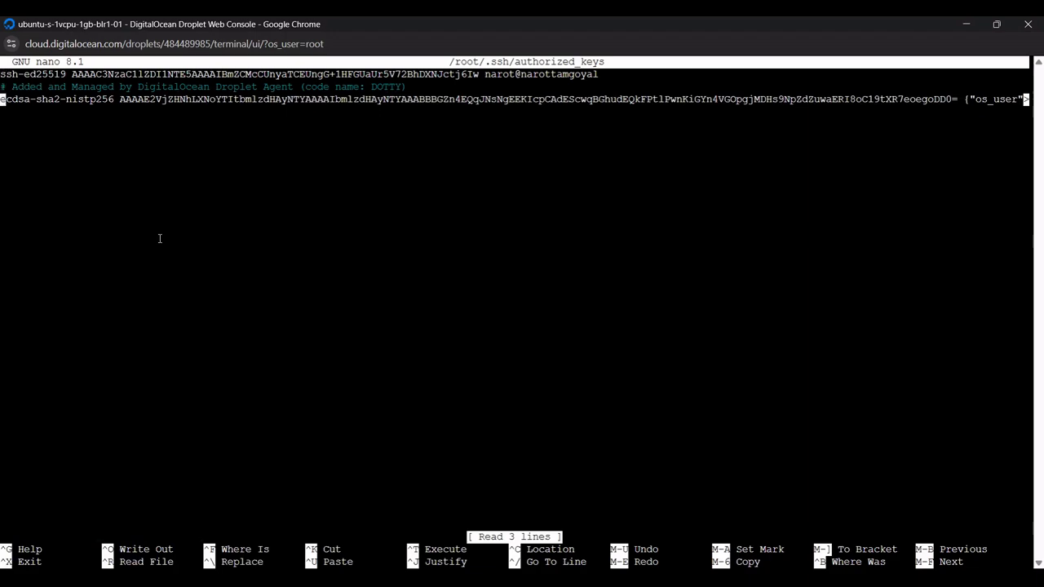
key("Up")
key("Return")
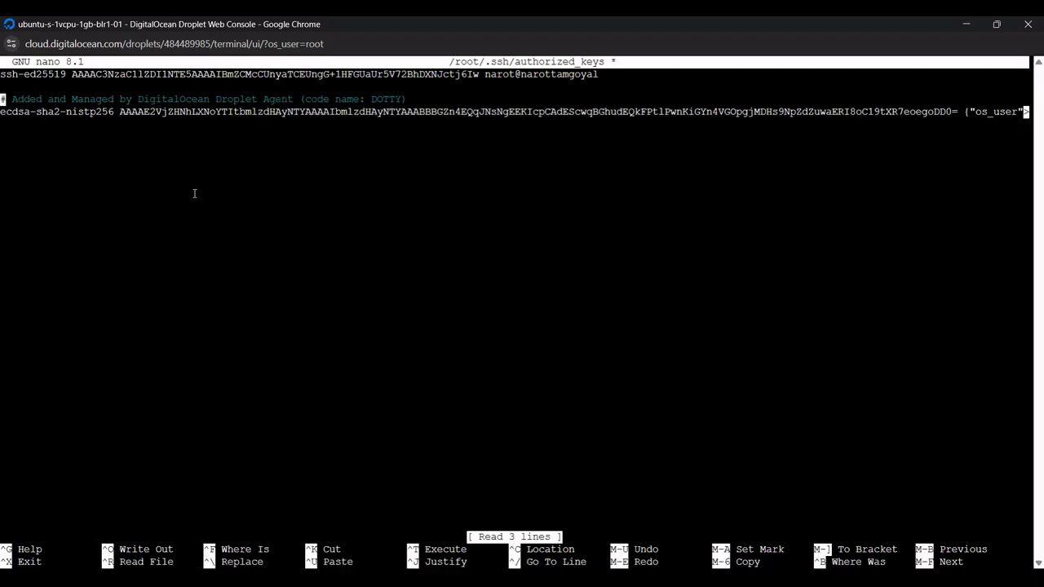
key("Up")
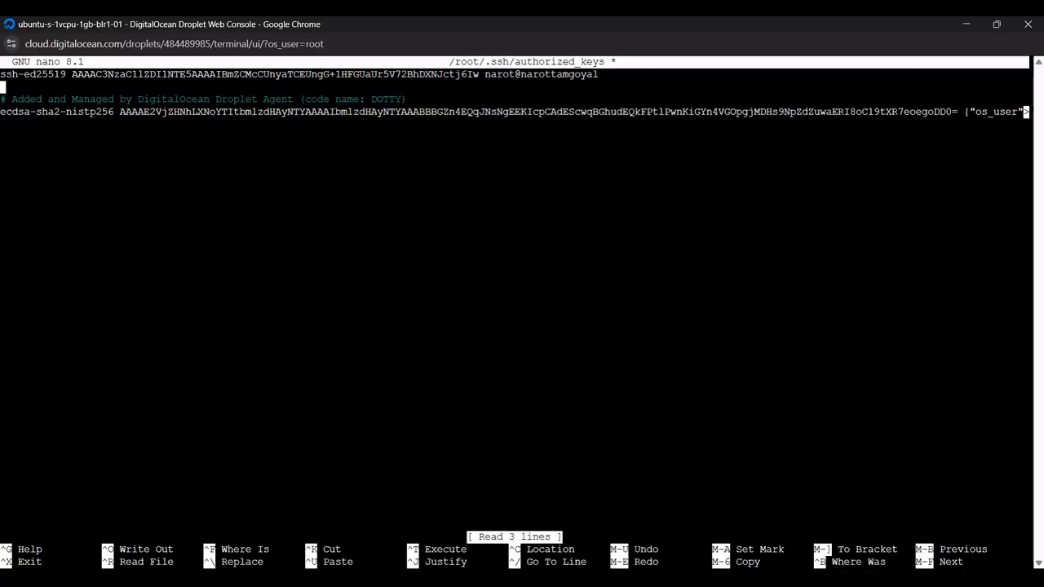
- Paste the second public key from PuTTY Key Generator onto the empty line, save authorized_keys and exit nano
key("alt+Tab")
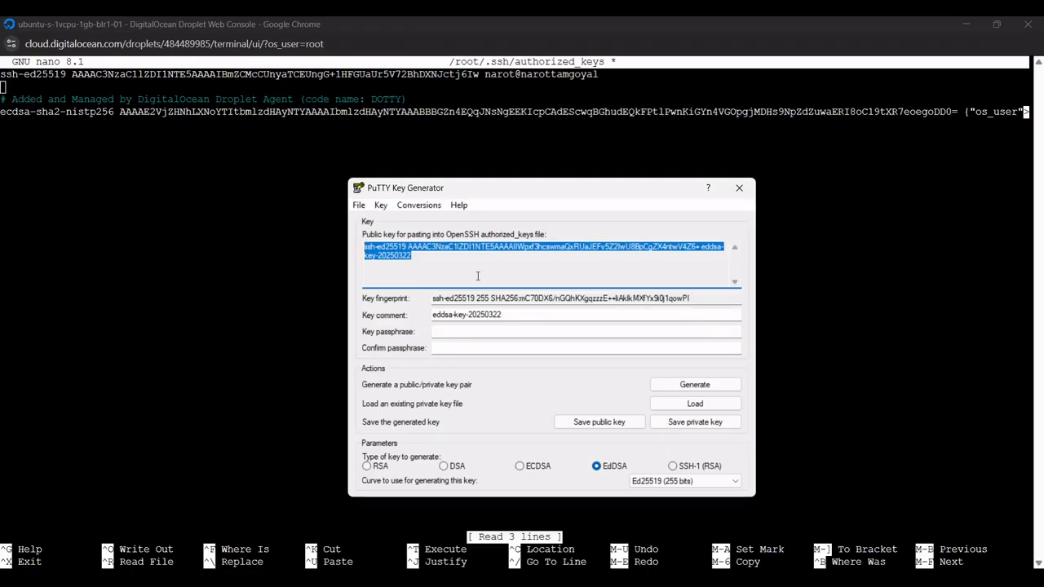
left_click(49, 90)
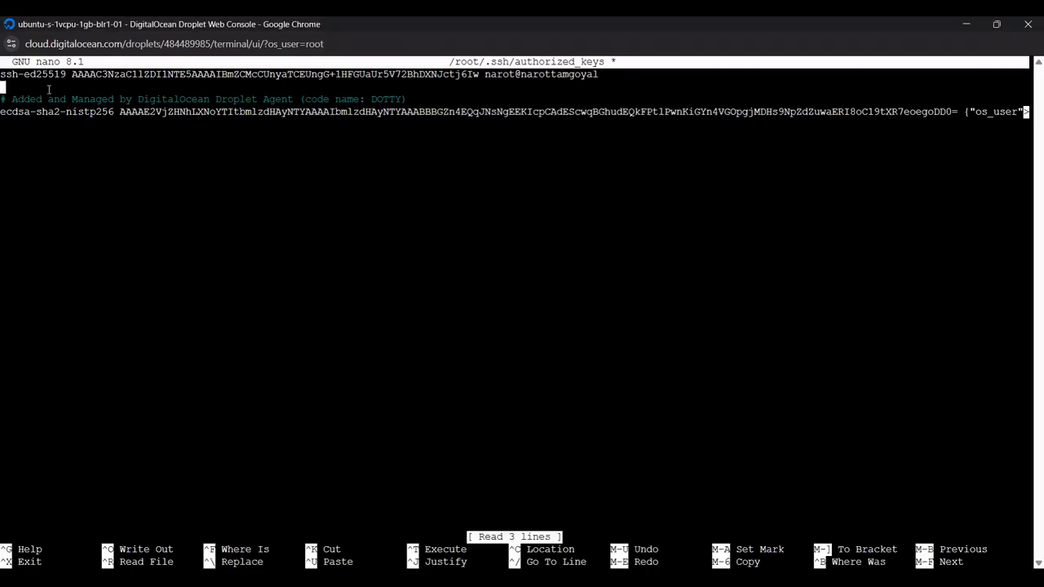
right_click(49, 90)
left_click(88, 245)
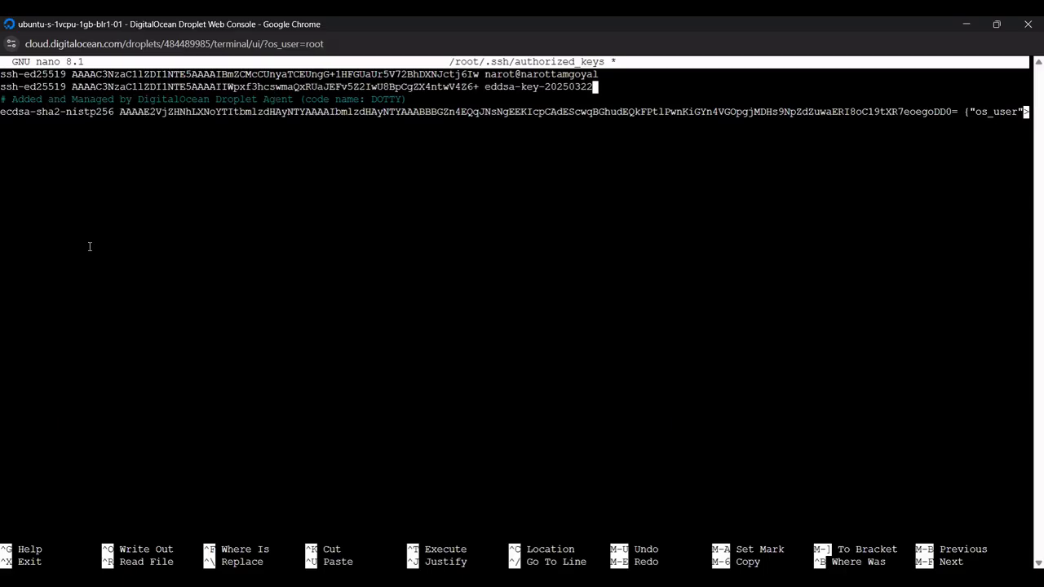
key("ctrl+o")
key("Return")
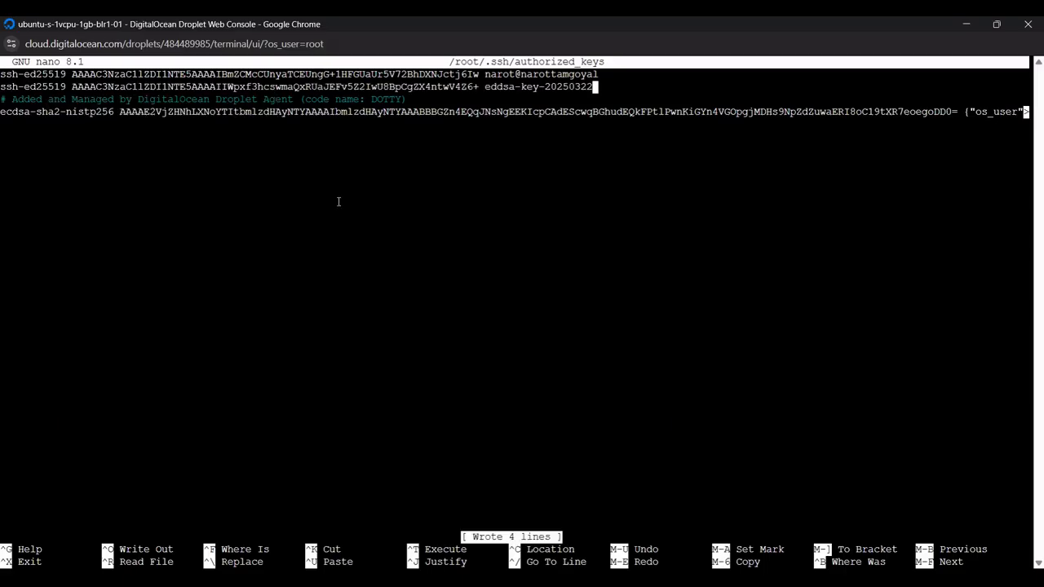
scroll(348, 197, "down", 2)
key("ctrl+x")
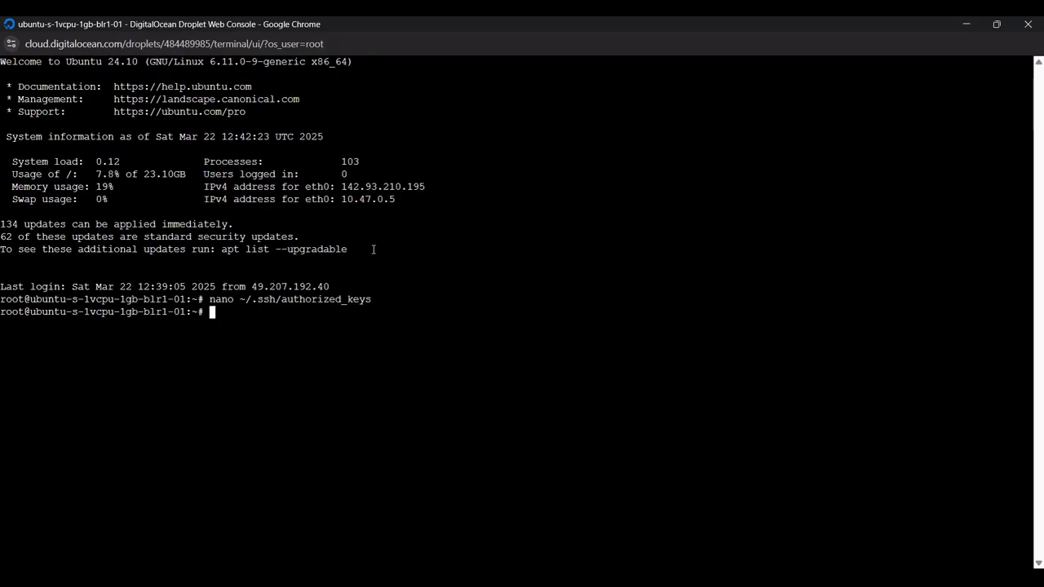
- Reopen ~/.ssh/authorized_keys in nano to check the saved key entries and exit the editor
key("Up")
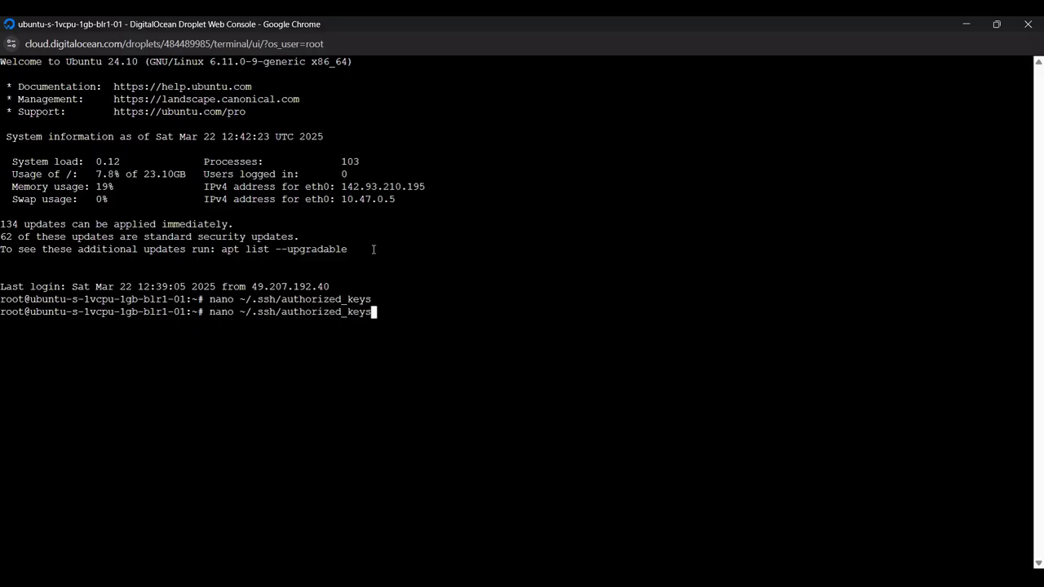
key("Return")
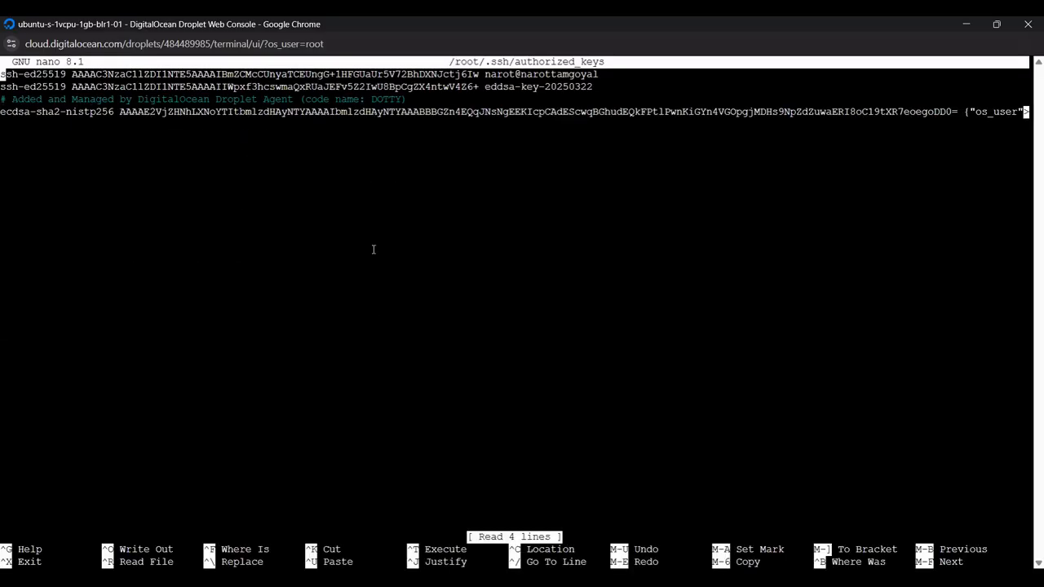
key("ctrl+x")
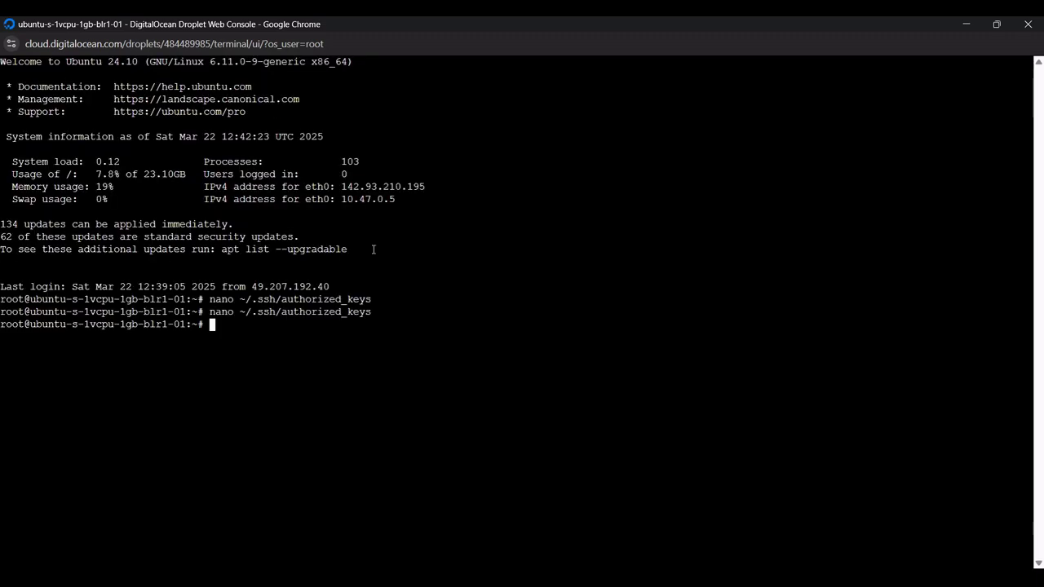
- End the Droplet Console session with exit and close its window
type("exit")
key("Return")
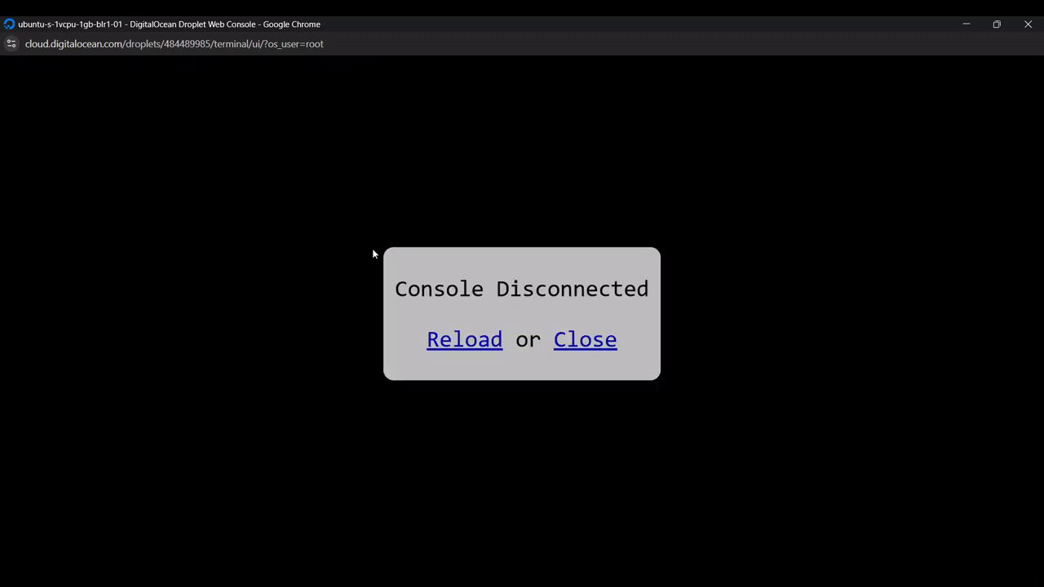
left_click(605, 346)
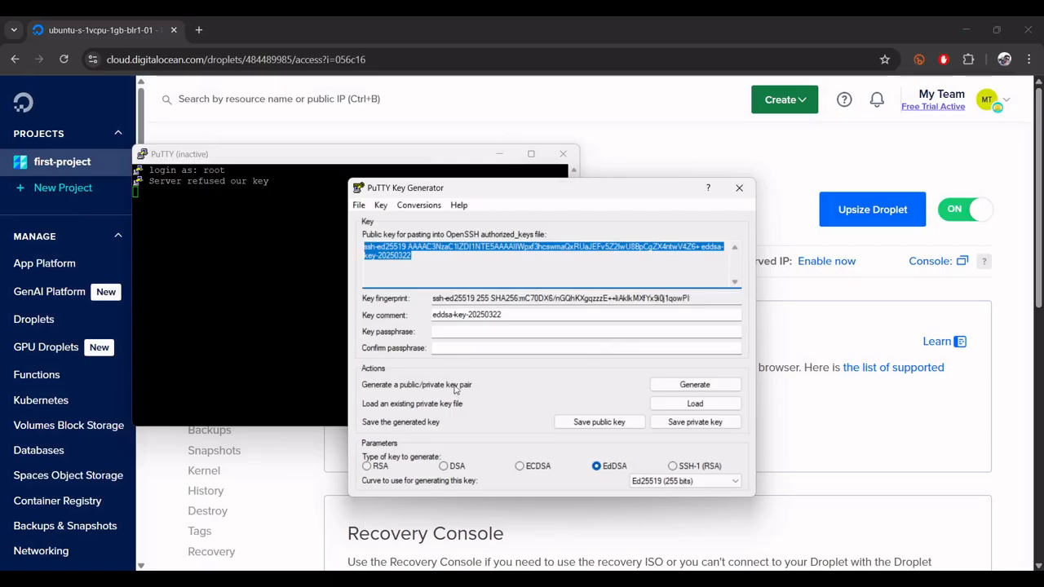
- Close PuTTY Key Generator and the inactive PuTTY terminal
left_click(400, 255)
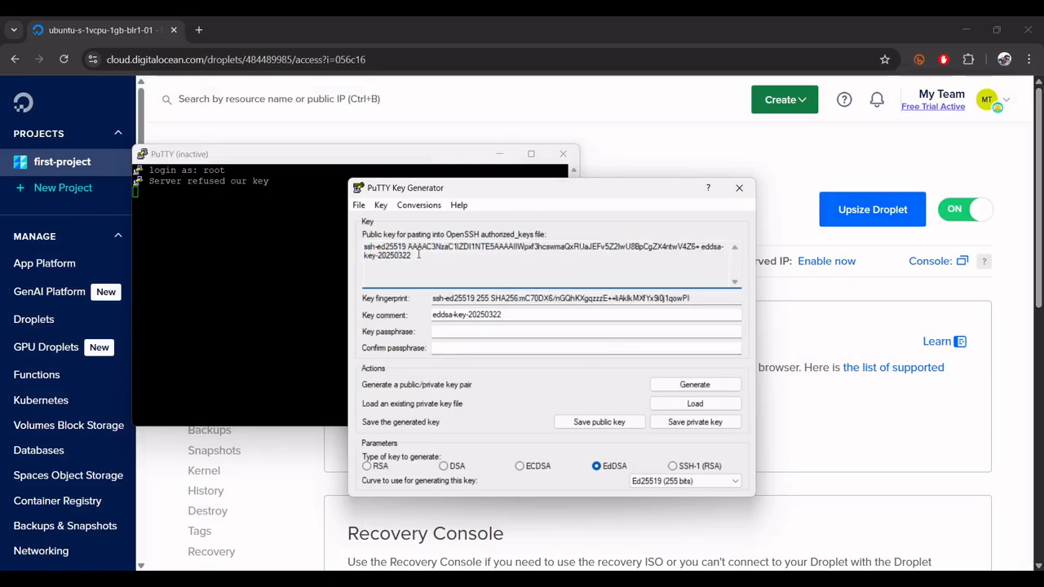
left_click(739, 187)
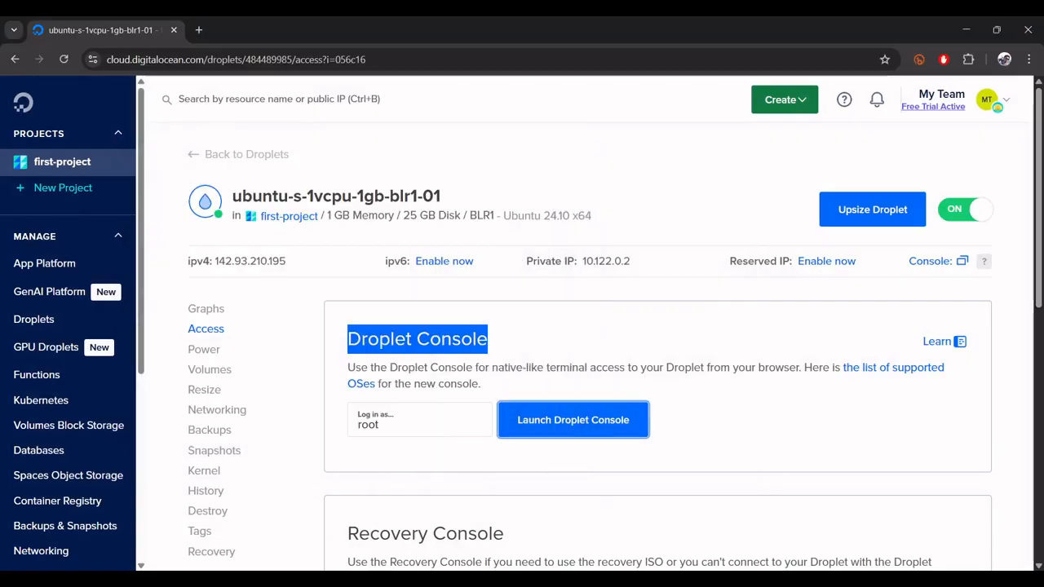
key("alt+Tab")
left_click(562, 154)
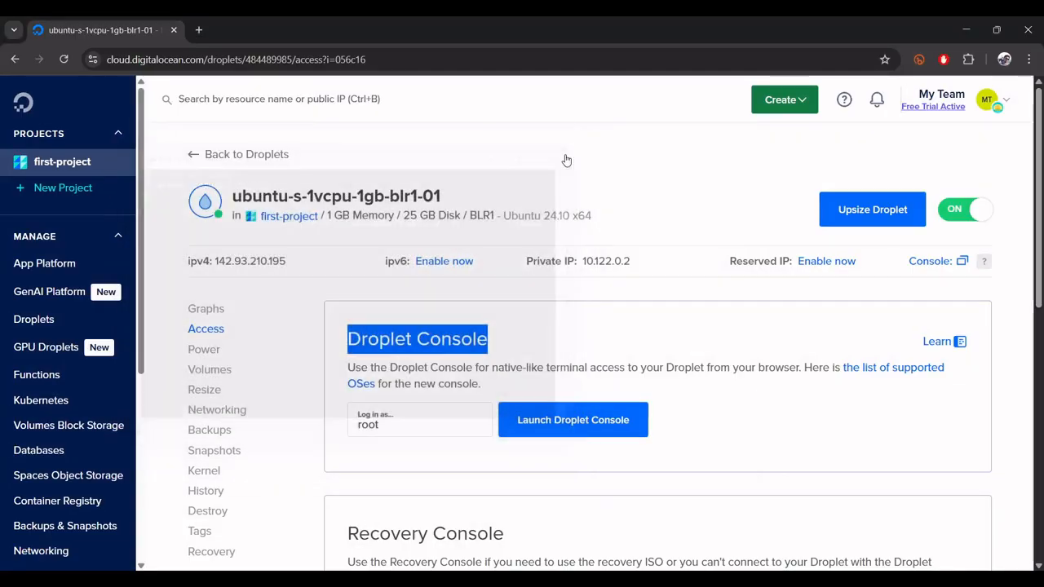
- Copy the Droplet's IPv4 address 142.93.210.195 and set it as the host in a new PuTTY session
left_click(278, 261)
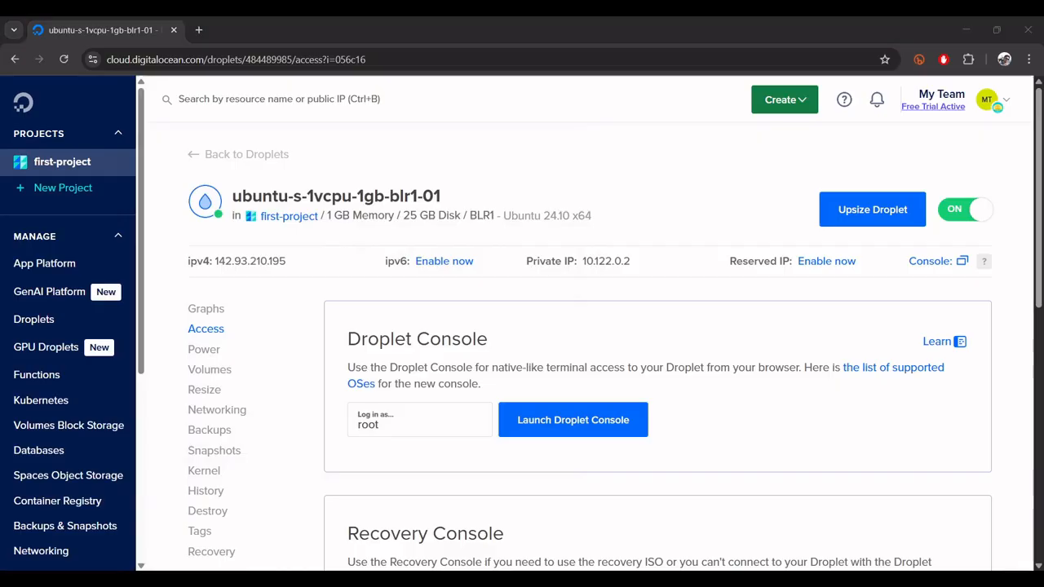
key("super")
left_click(324, 304)
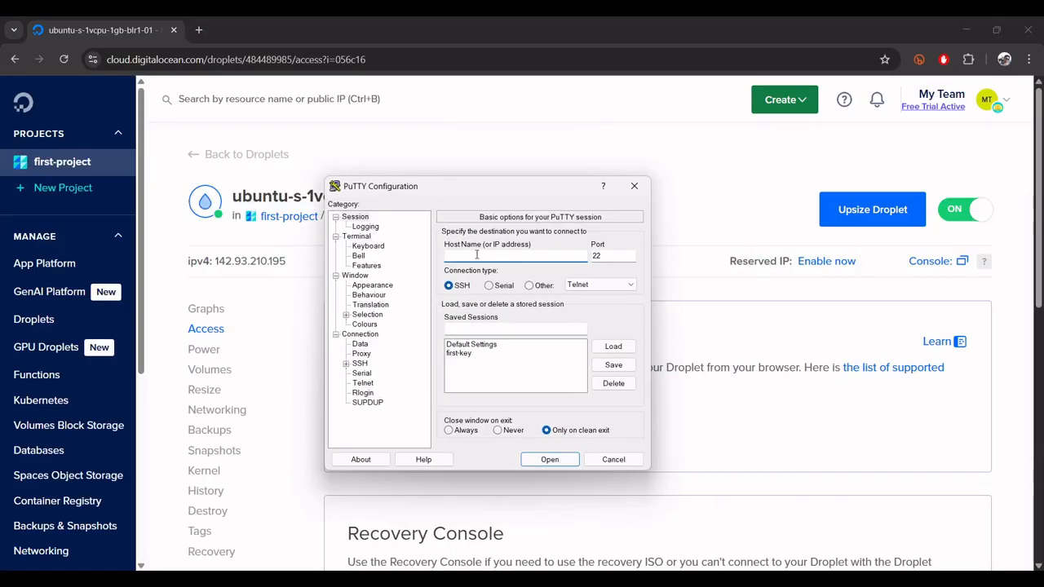
key("ctrl+v")
- Set the second key's private key file as the credential for the session's SSH authentication
left_click(359, 363)
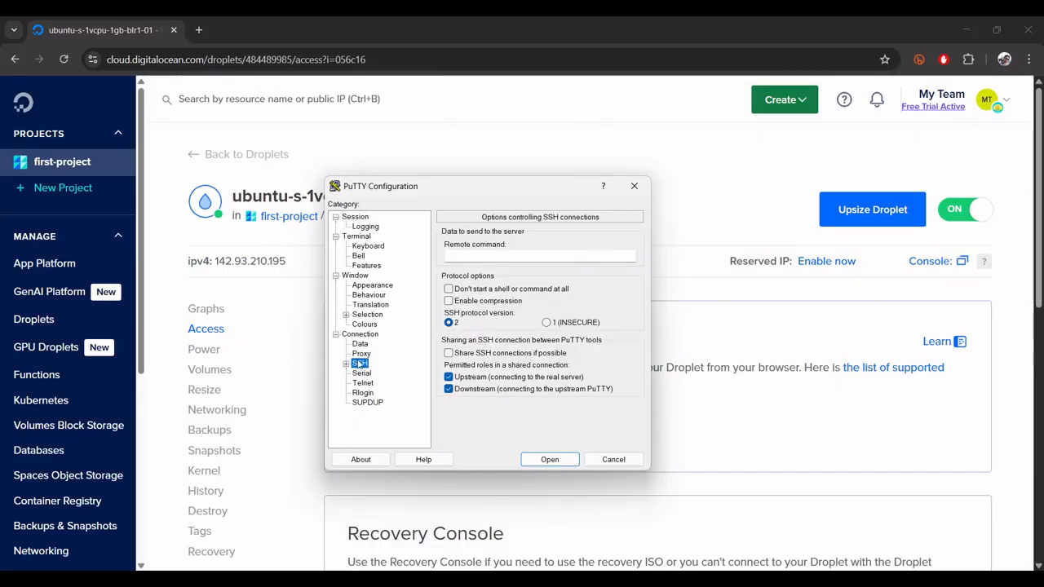
left_click(346, 364)
left_click(370, 393)
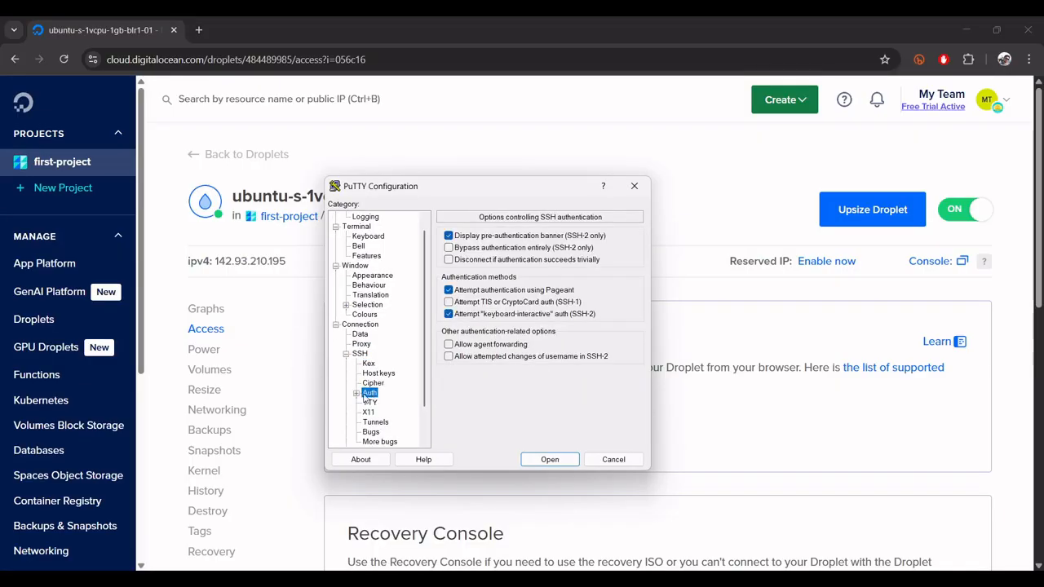
left_click(357, 393)
left_click(389, 402)
left_click(611, 257)
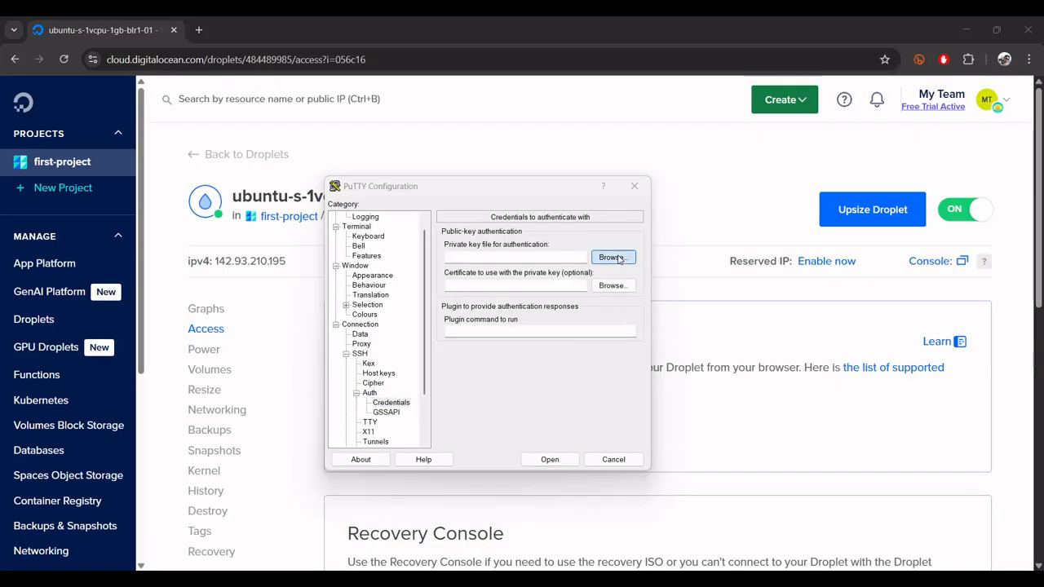
double_click(475, 319)
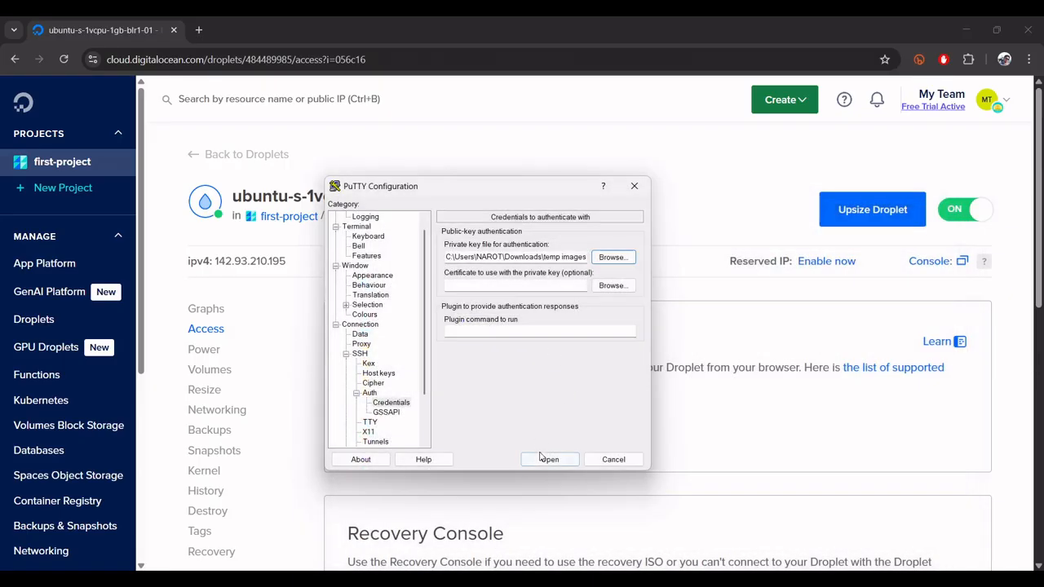
- Open the configured SSH session to the Droplet and log in as root
left_click(542, 458)
left_click_drag(180, 51, 449, 181)
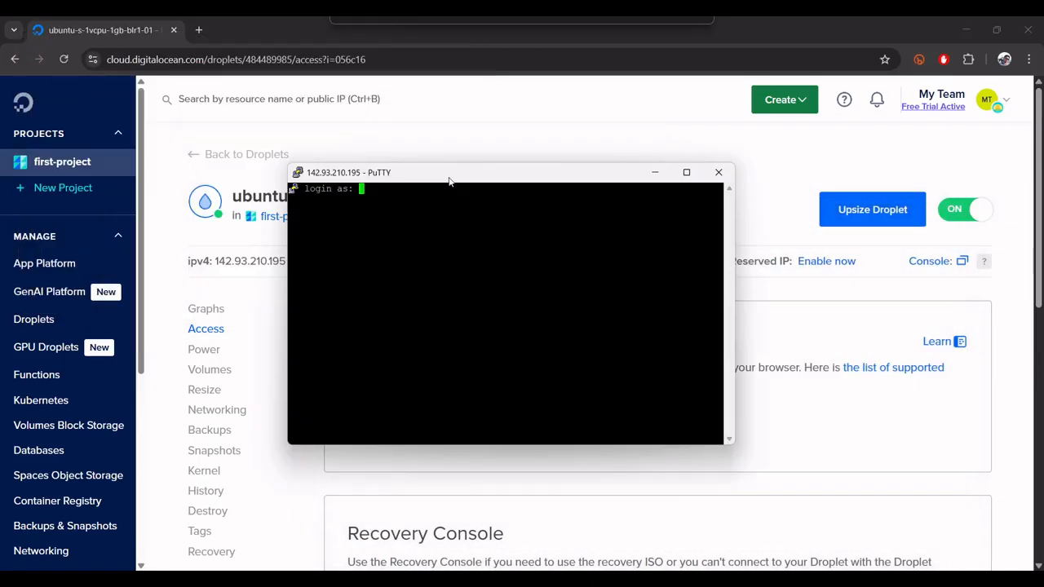
type("root")
key("Return")
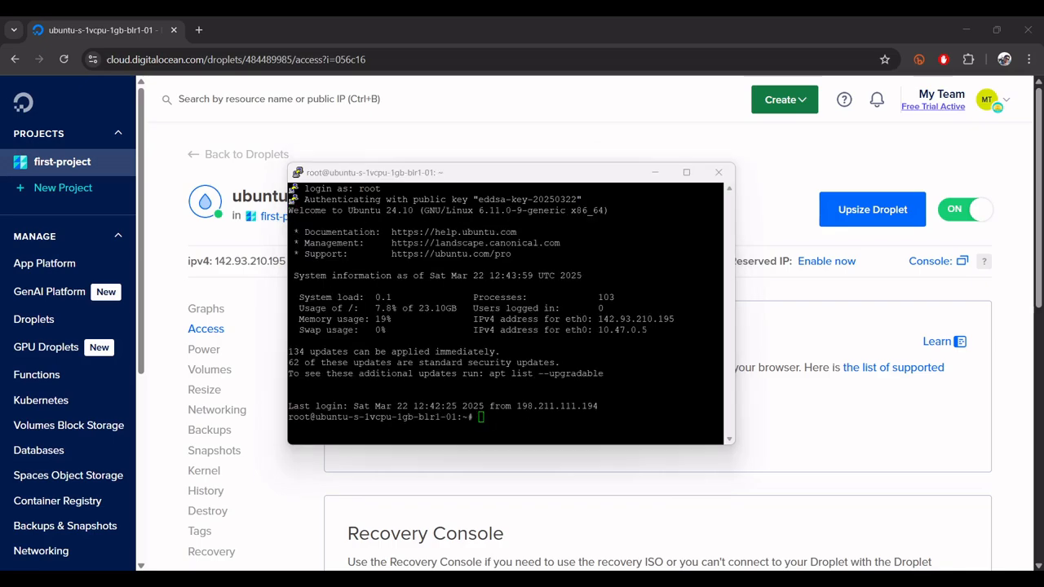
- Open ~/.ssh/authorized_keys in nano, examine the second ssh-ed25519 key line through to its end, and exit without changes
right_click(578, 410)
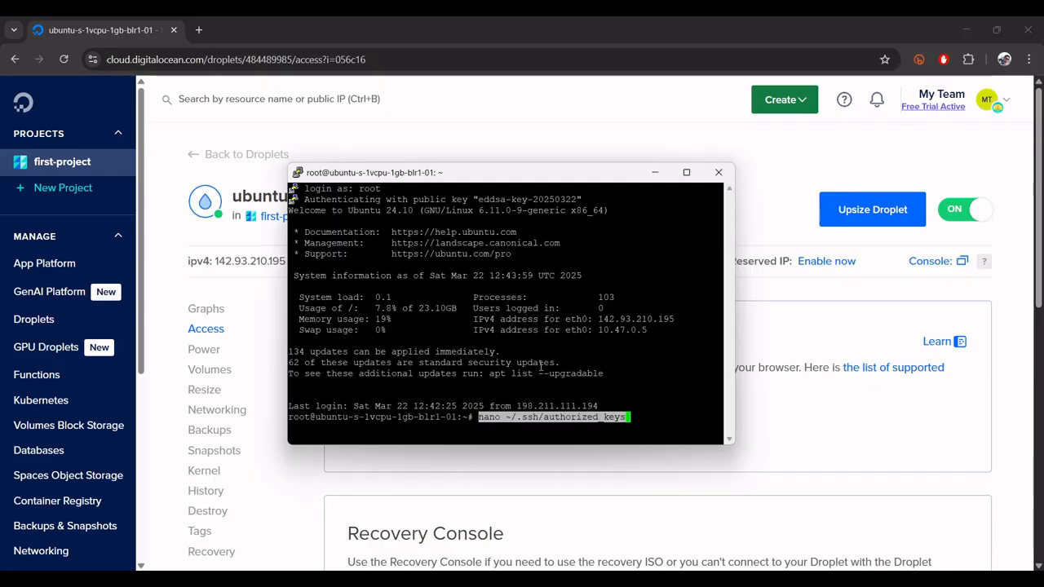
key("Left")
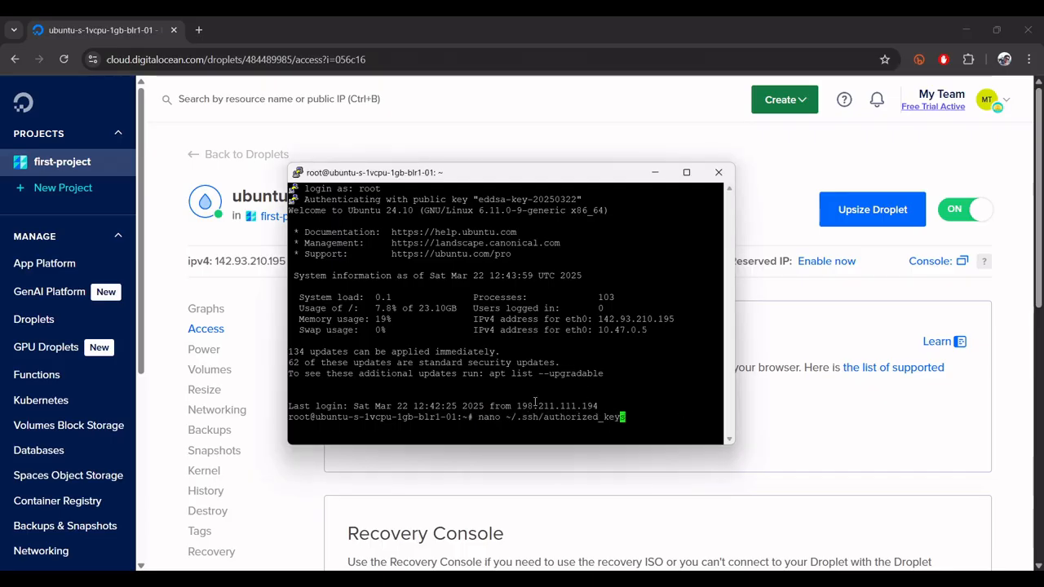
key("Return")
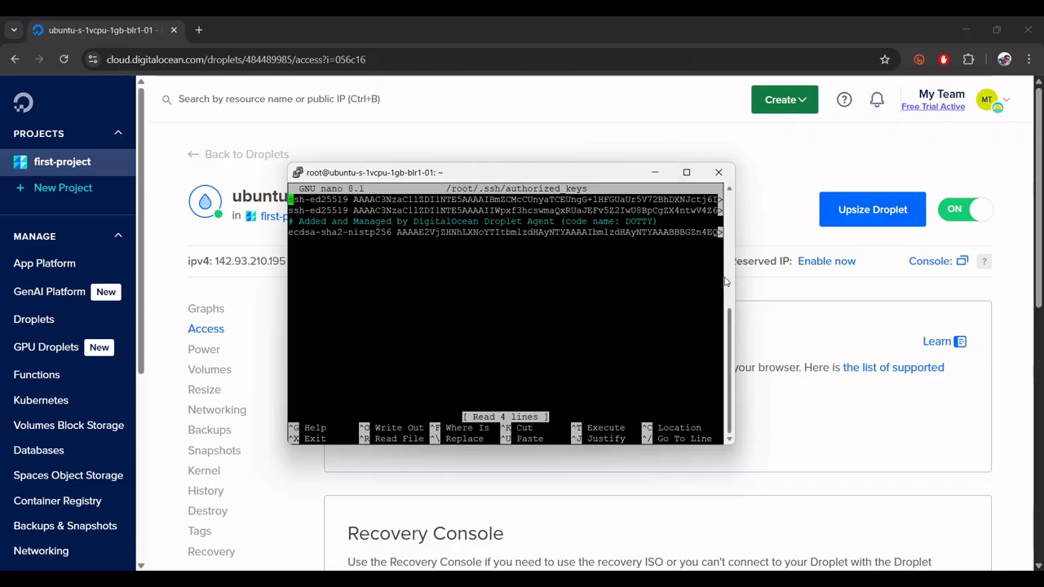
key("Down")
key("Right")
key("Right")
key("Right")
key("Right")
key("Right")
key("Right")
key("Right")
key("Right")
key("Right")
key("Right")
key("Right")
key("Right")
key("Right")
key("Right")
key("Right")
key("Right")
key("Right")
key("Right")
key("Right")
key("Right")
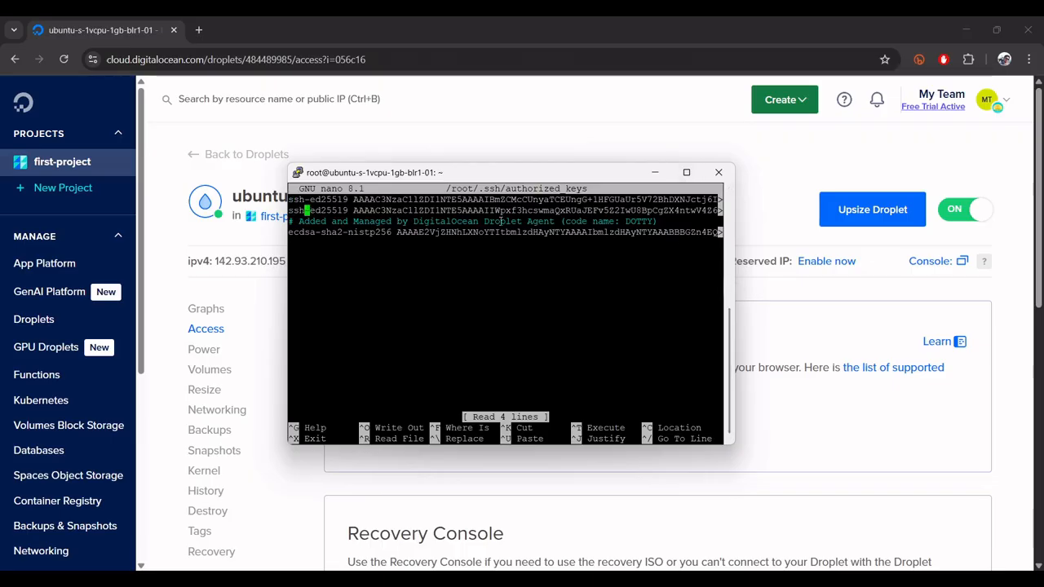
key("Right")
key("Right")
key("Right")
key("Right")
key("Right")
key("Right")
key("Right")
key("Right")
key("Right")
key("Right")
key("Right")
key("Right")
key("Right")
key("Right")
key("Right")
key("Right")
key("Right")
key("Right")
key("Right")
key("Right")
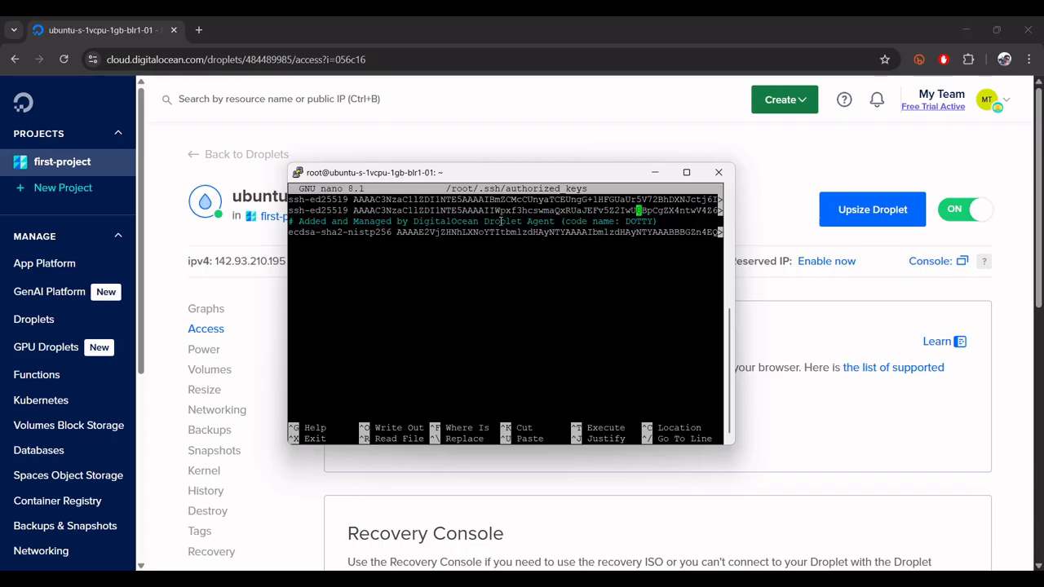
key("Right")
key("Right")
key("Right")
key("Right")
key("Right")
key("Right")
key("Right")
key("Right")
key("Right")
key("Right")
key("Right")
key("Right")
key("Right")
key("Right")
key("Right")
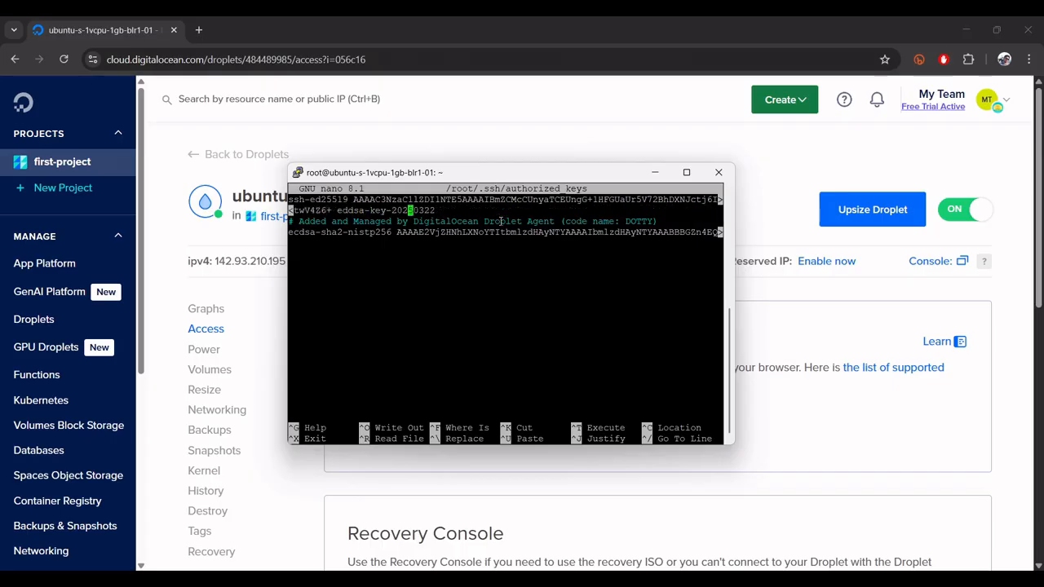
key("ctrl+x")
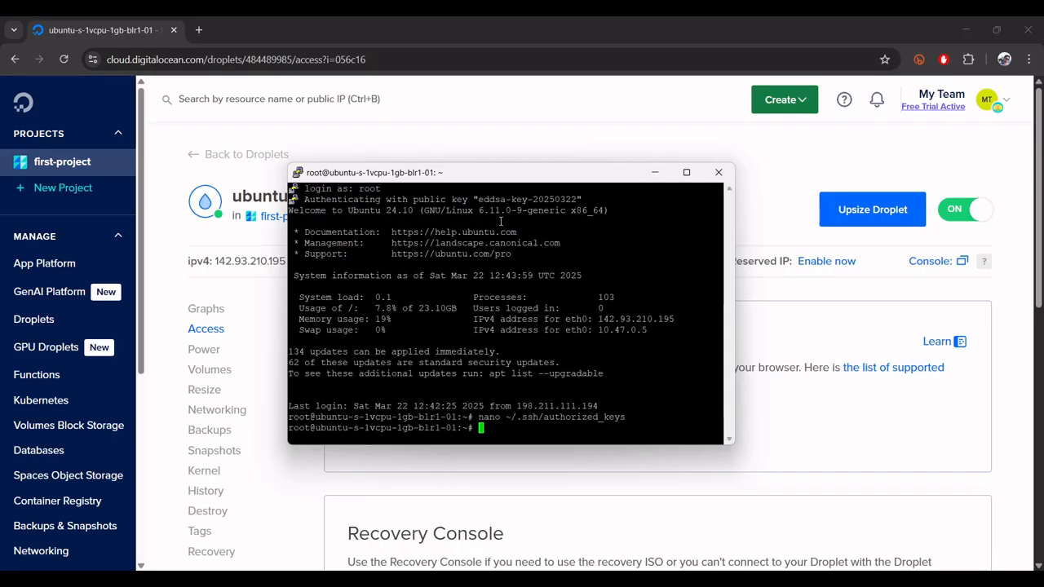